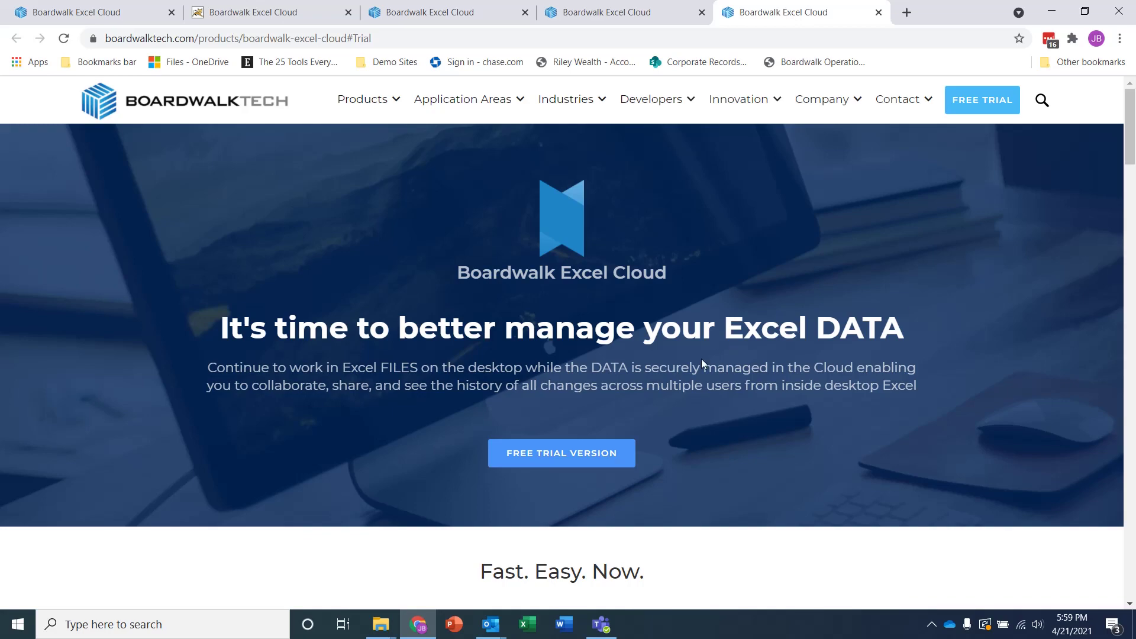
Download the Boardwalk Excel Cloud free-trial installer for PC and open the downloaded zip
left_click(562, 453)
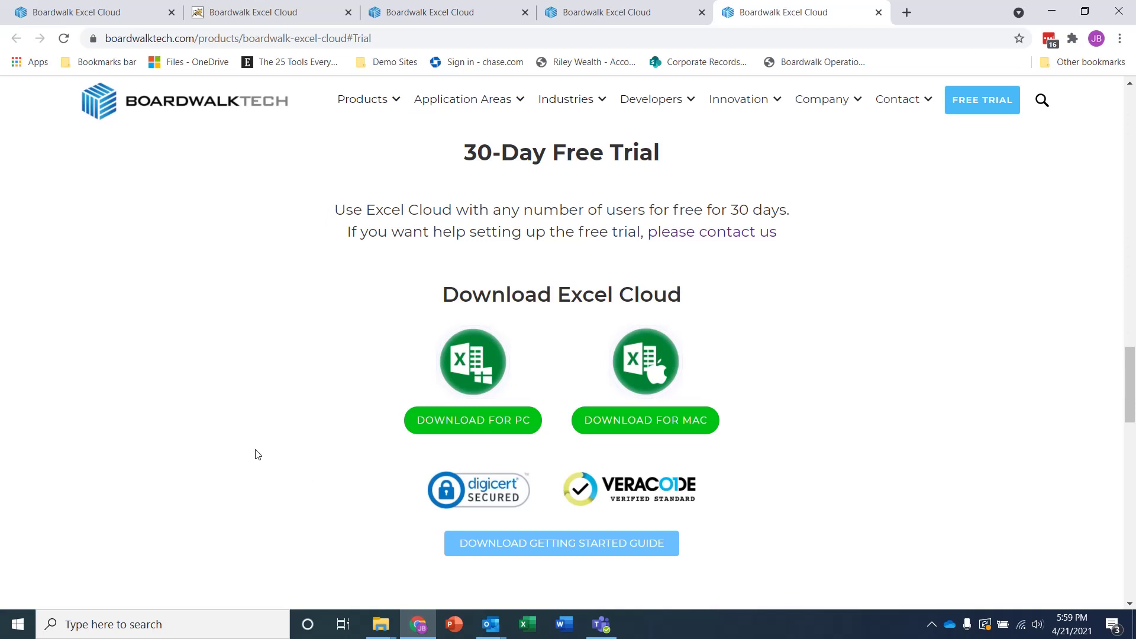
left_click(442, 418)
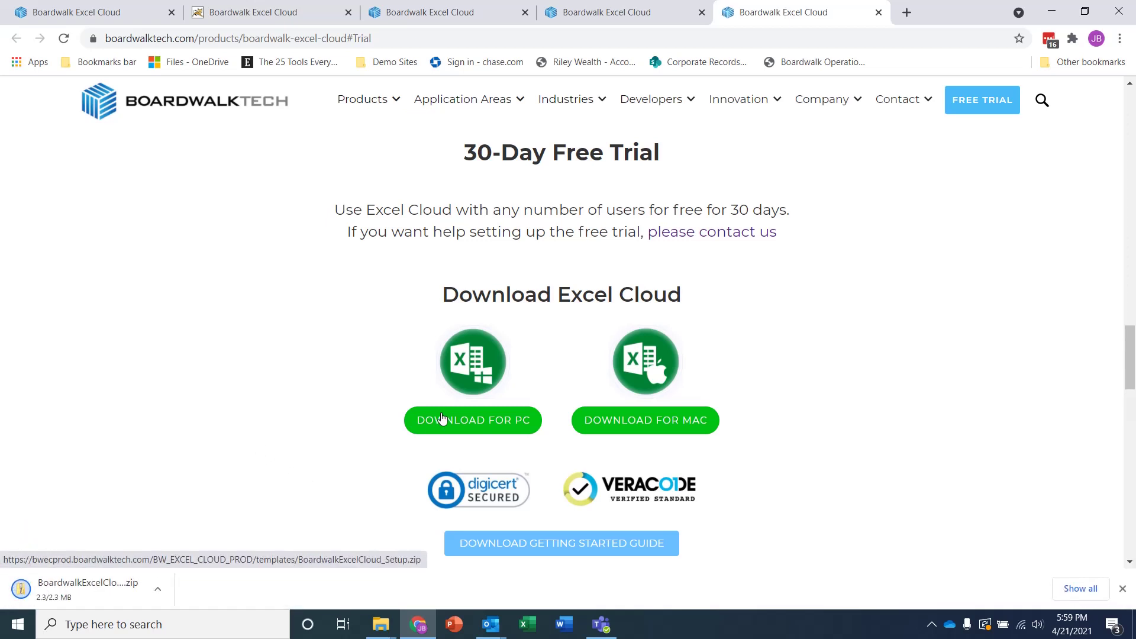
left_click(159, 594)
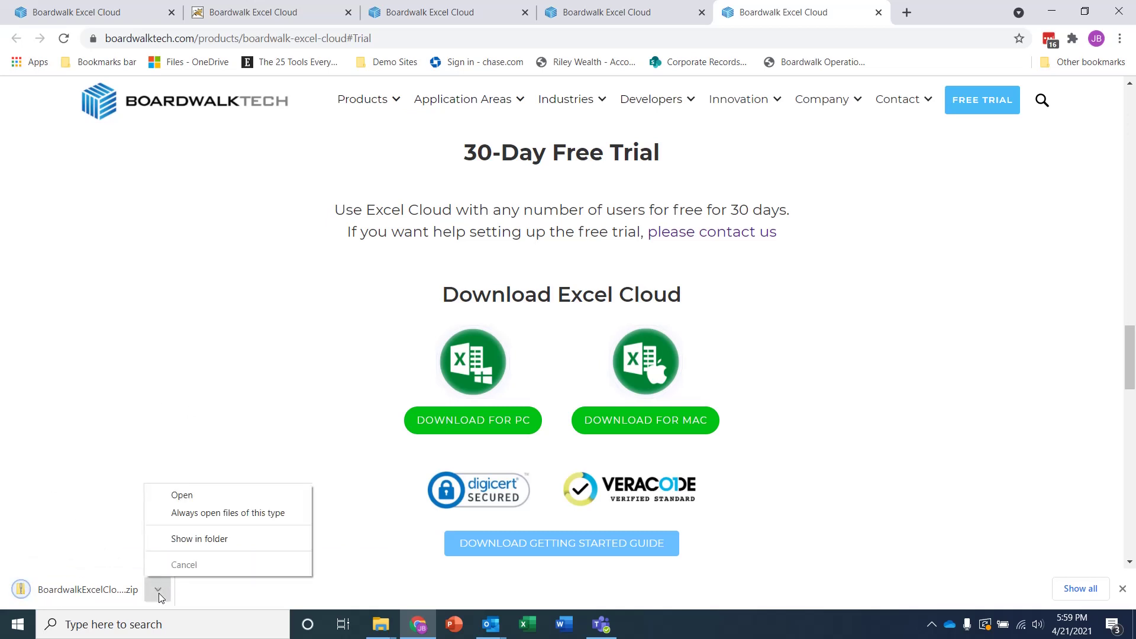
Run BoardwalkExcelCloud_Setup from the zip, accept the licence and install with Excel add-in registration
left_click(174, 501)
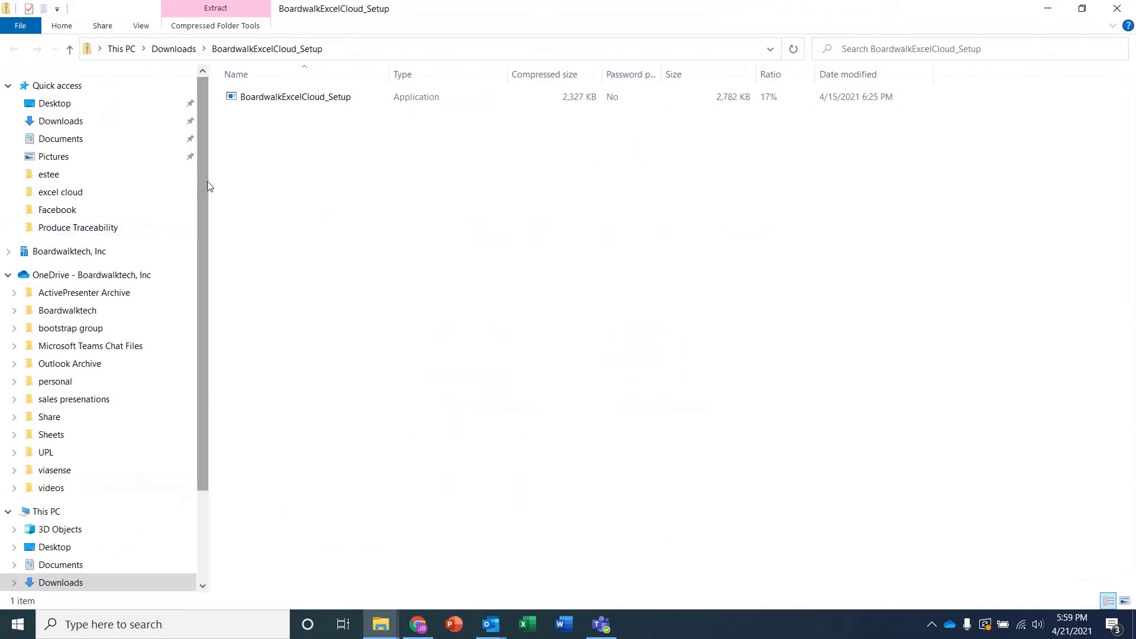
double_click(270, 98)
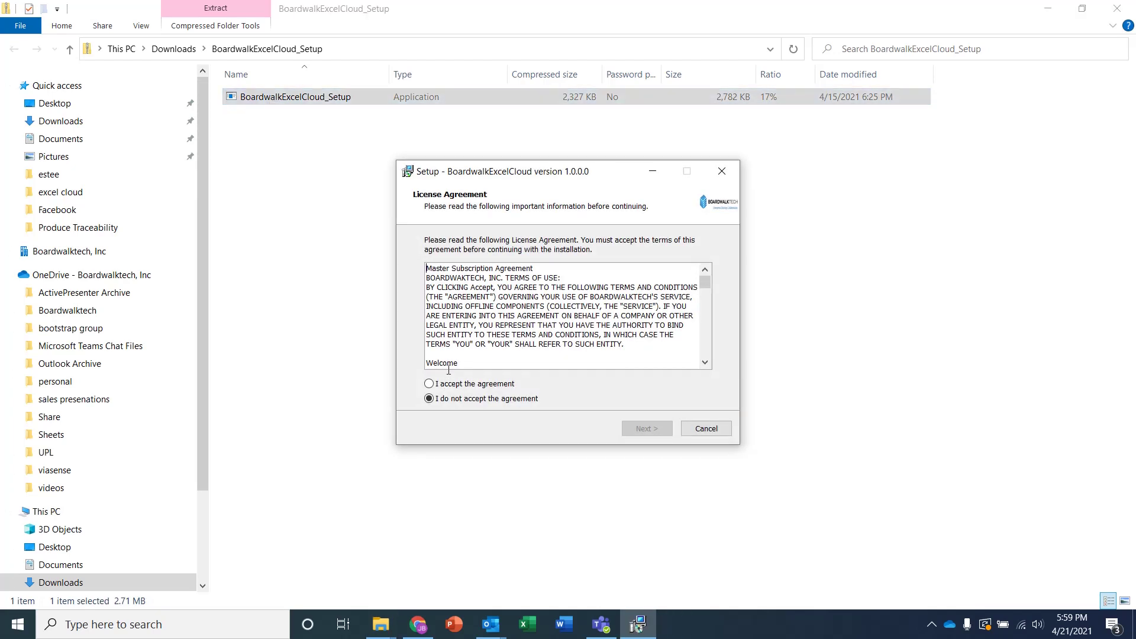
left_click(438, 385)
left_click(643, 427)
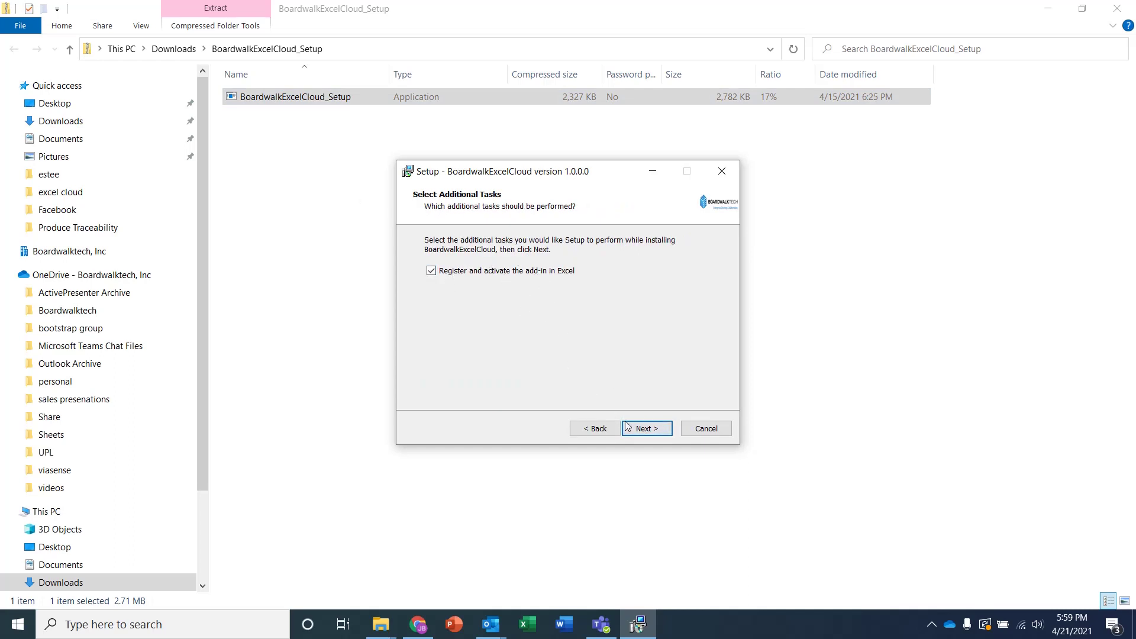
left_click(644, 428)
left_click(645, 428)
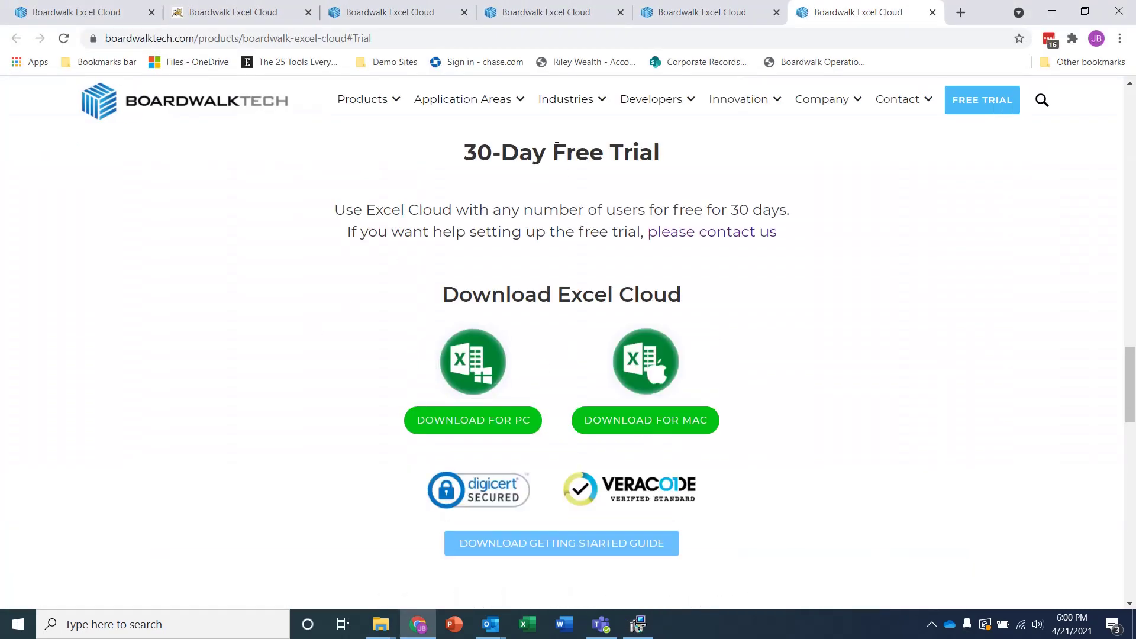
left_click(640, 622)
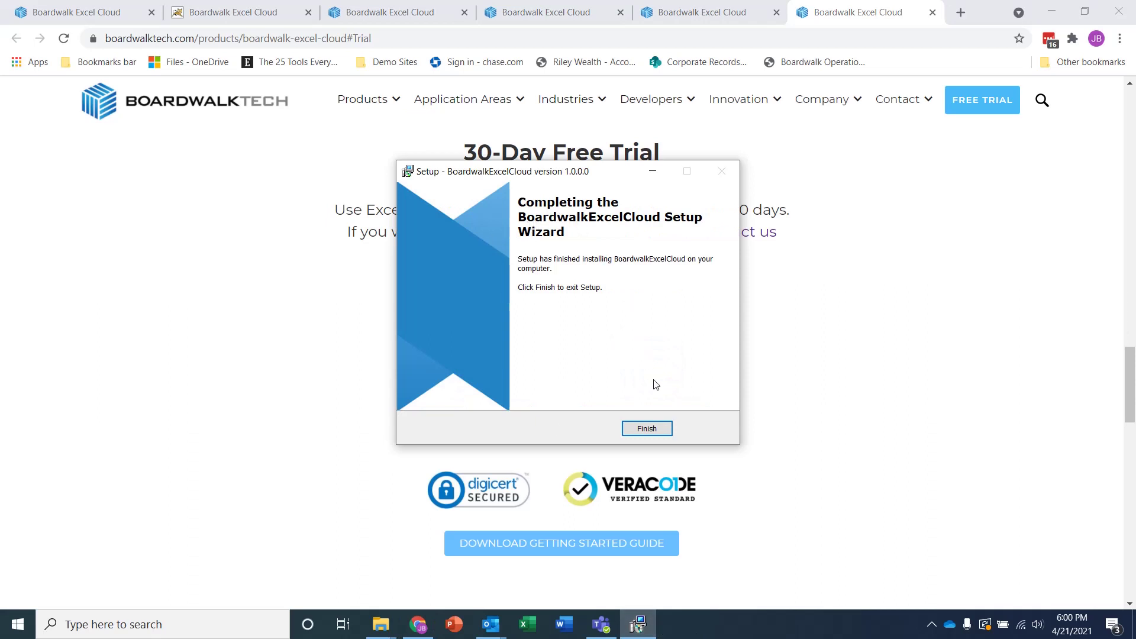
left_click(646, 429)
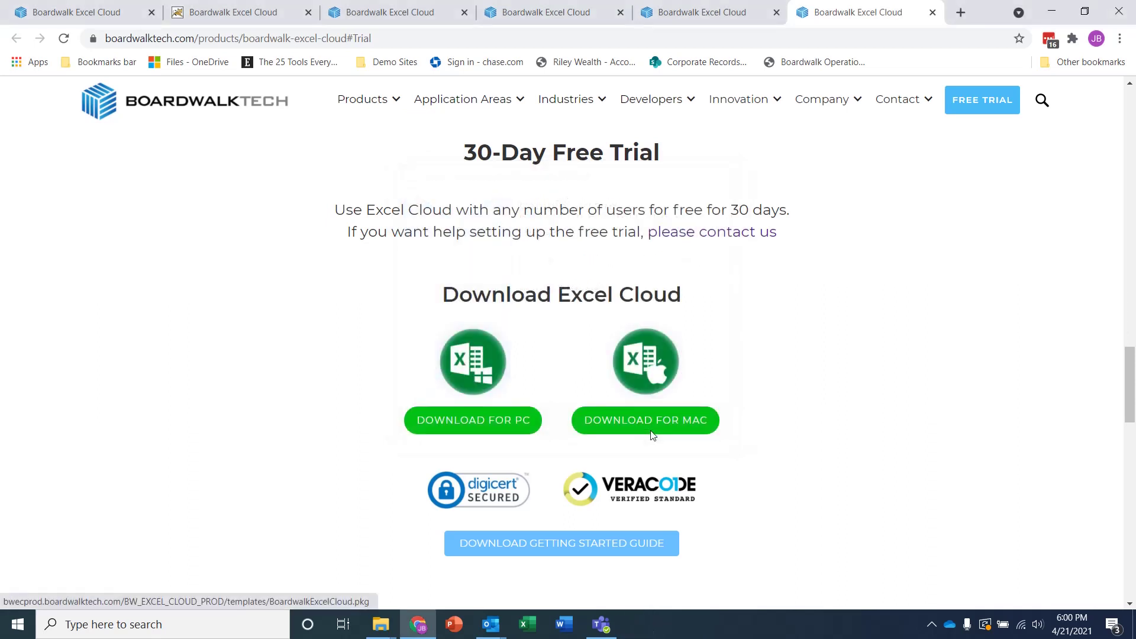
Launch Excel, open Inventory Analysis Apr 21 from Recent and show the Excel Cloud tab
left_click(529, 624)
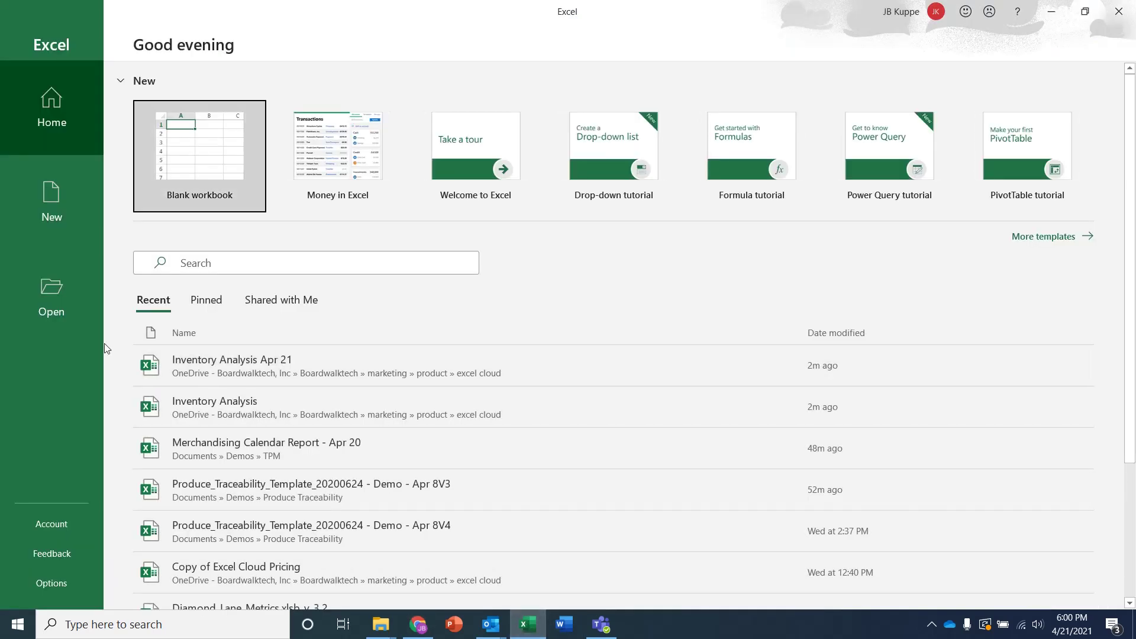
left_click(228, 371)
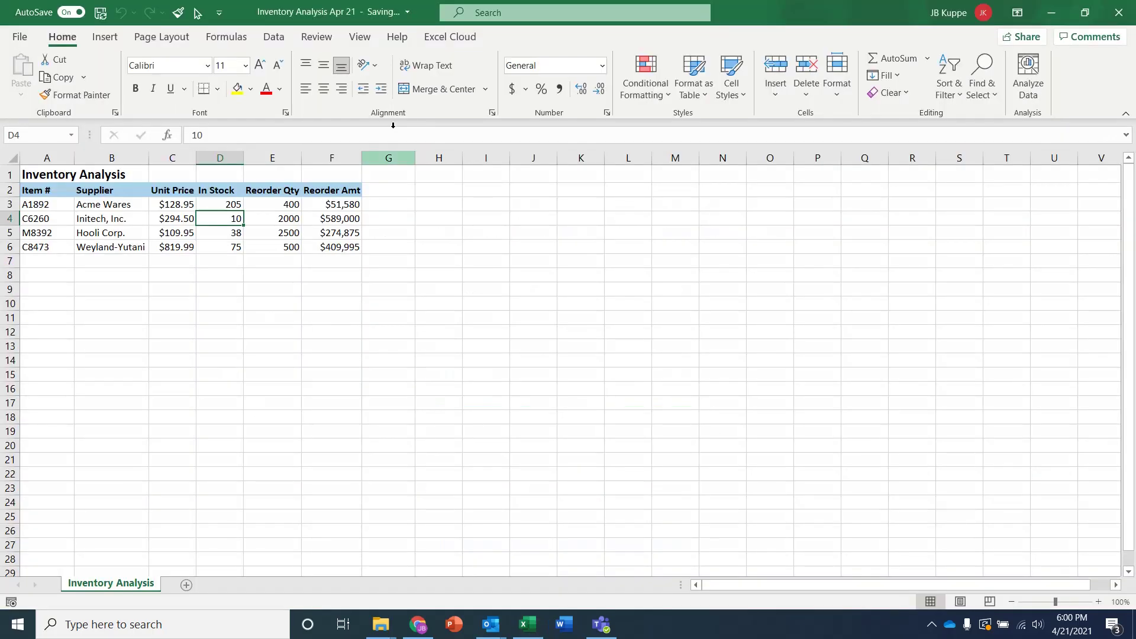
left_click(445, 35)
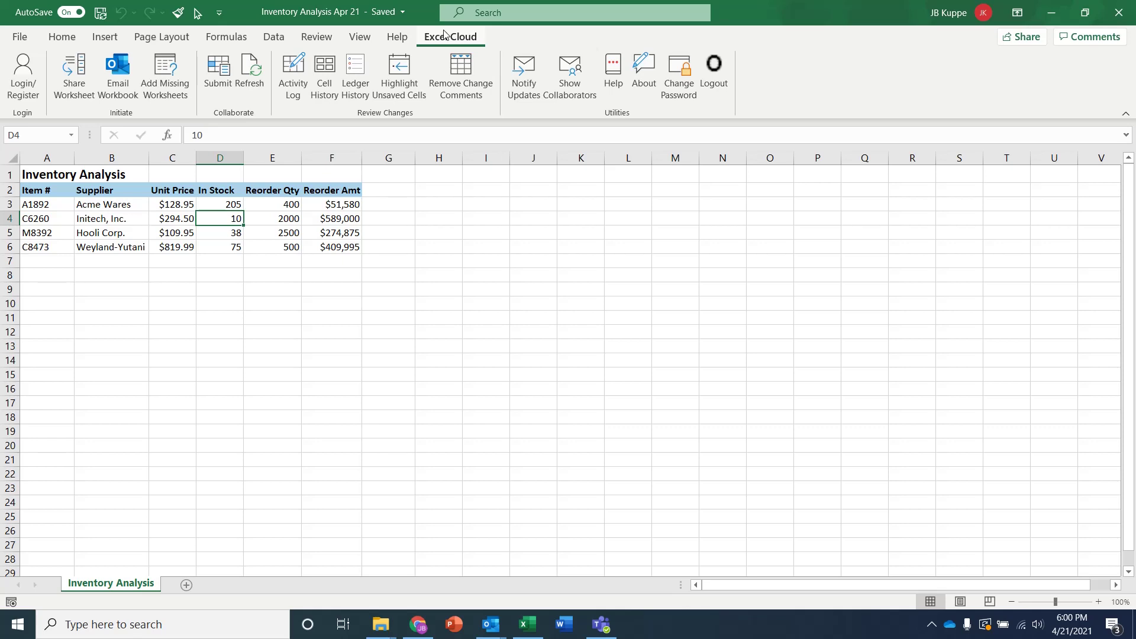
left_click(24, 84)
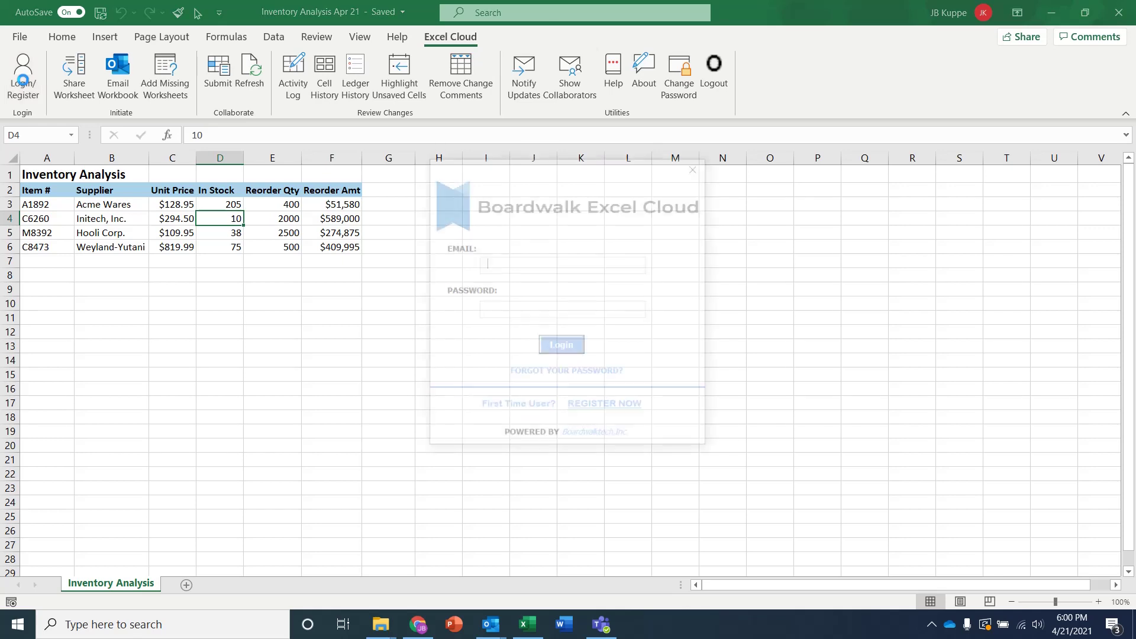
left_click(606, 408)
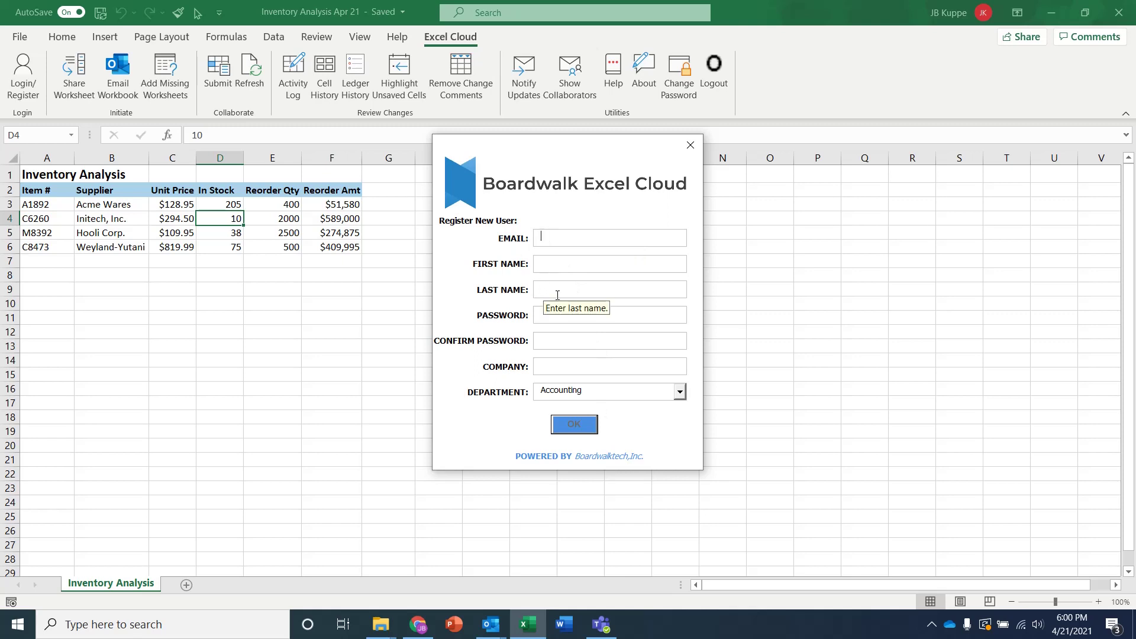
left_click(680, 395)
scroll(683, 439, "down", 1)
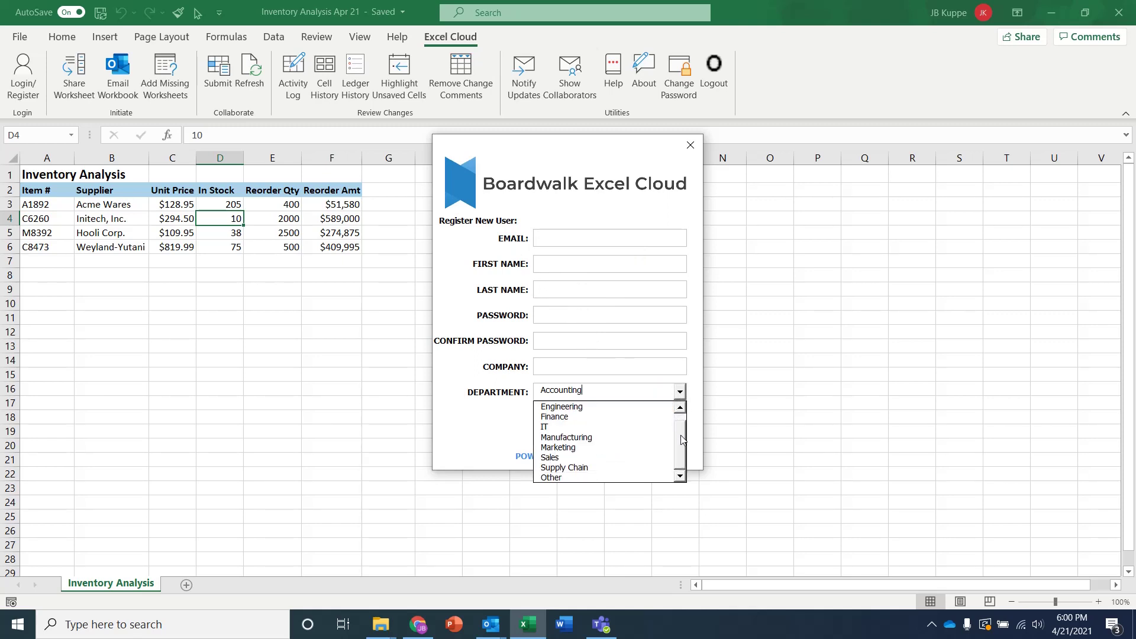
scroll(682, 440, "up", 1)
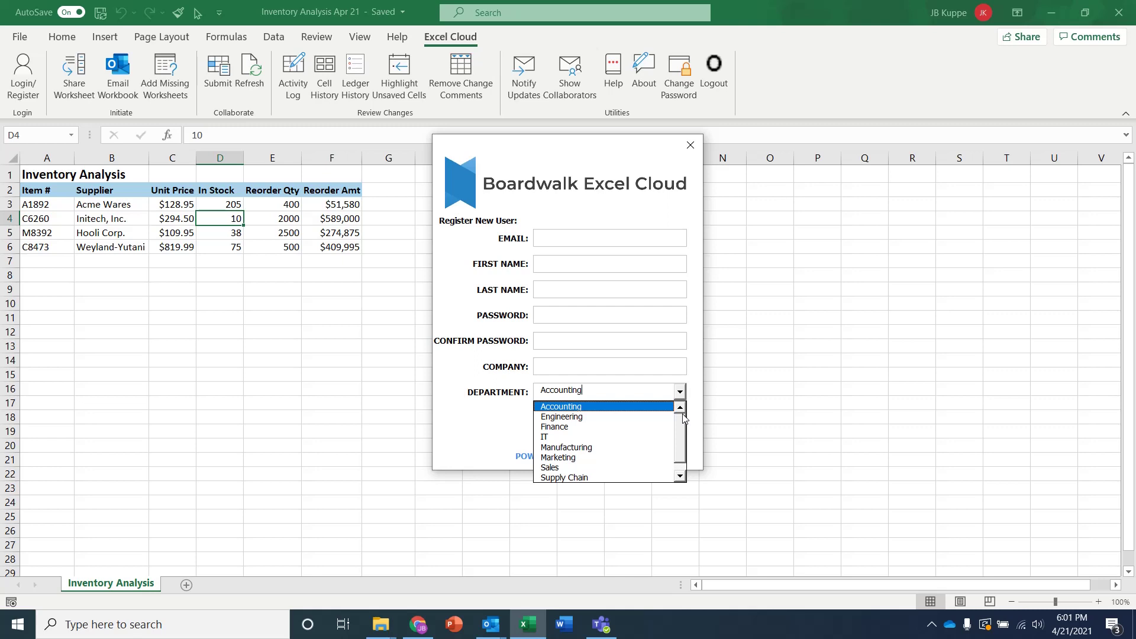
left_click(668, 195)
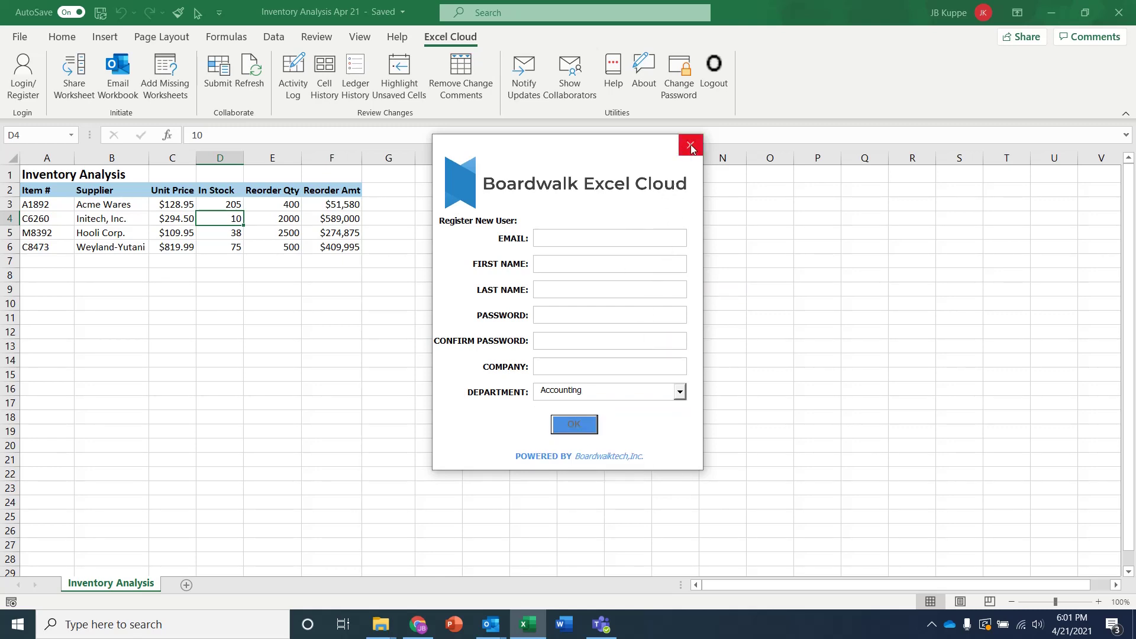
left_click(691, 148)
Log in to Excel Cloud with the account e-mail and password, then dismiss the success message
left_click(222, 190)
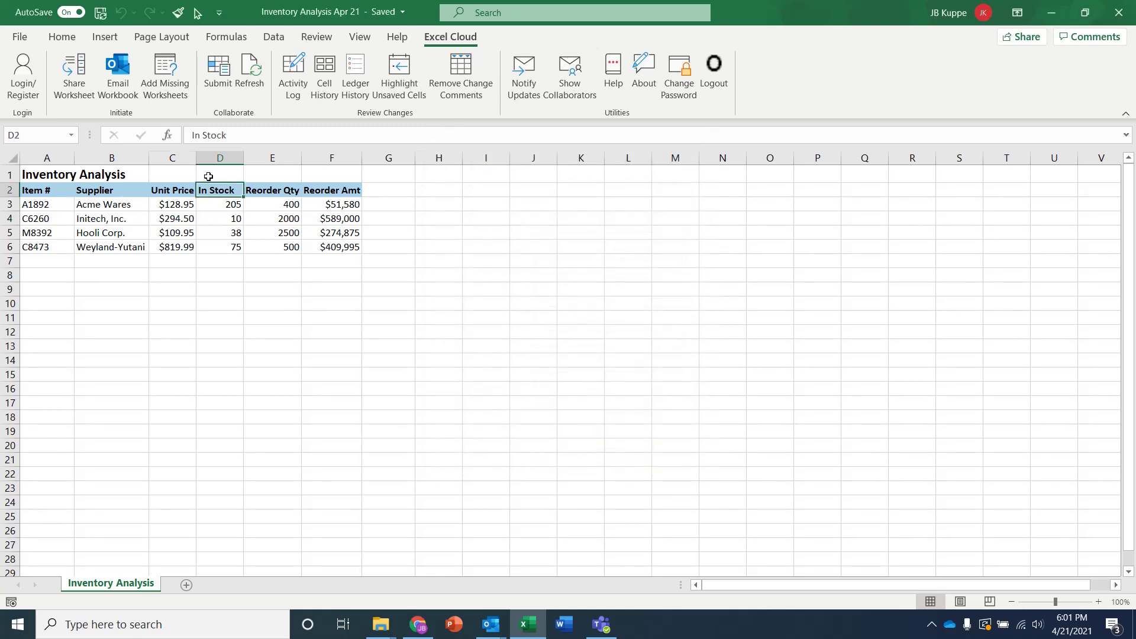
left_click(28, 73)
left_click(495, 267)
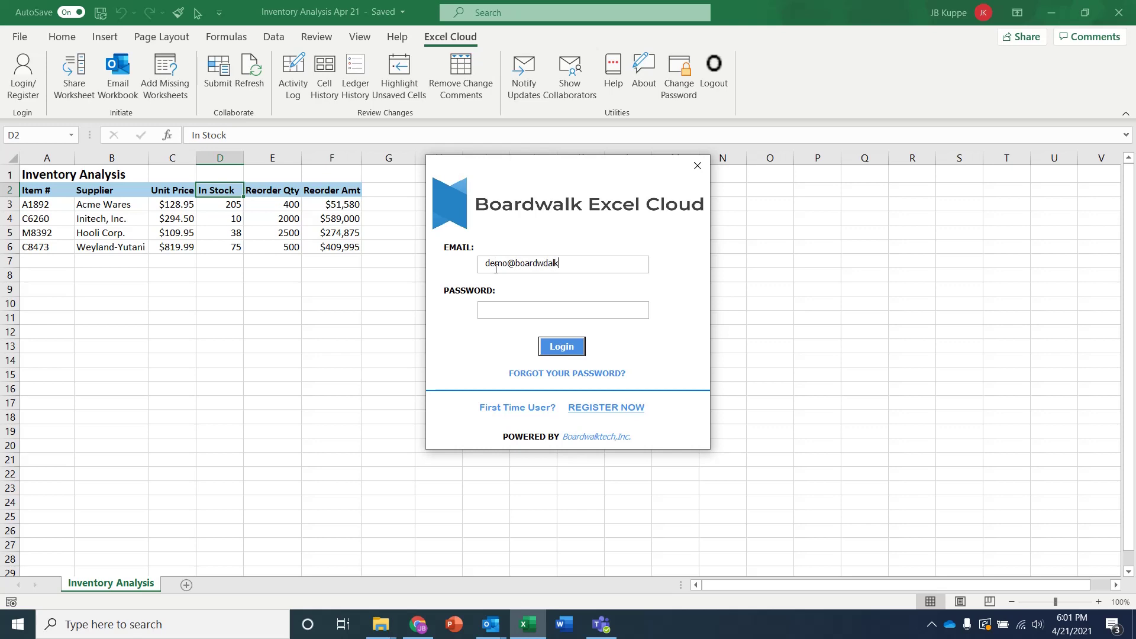
left_click(570, 347)
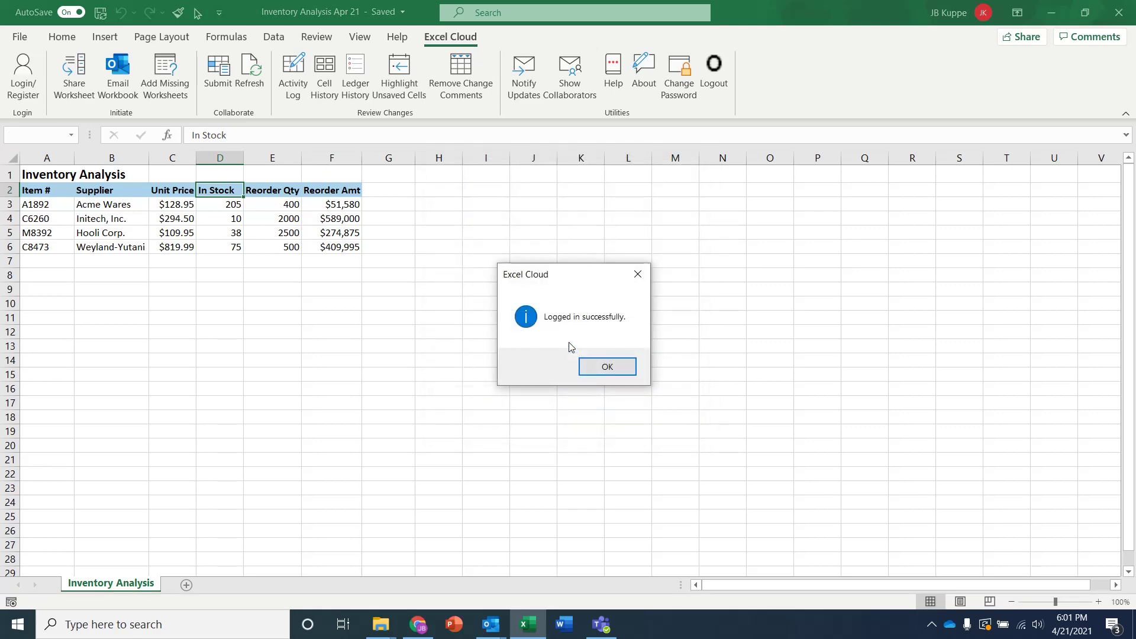
left_click(613, 367)
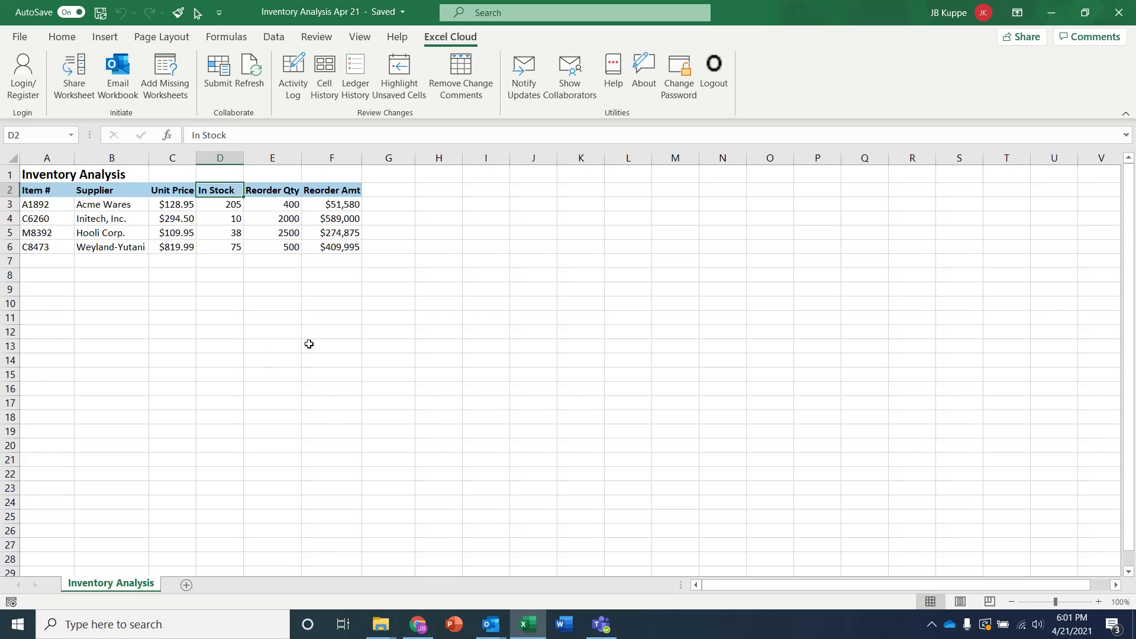
Share the Inventory Analysis worksheet to Excel Cloud and check the Reorder Amt formula in G6
left_click(74, 76)
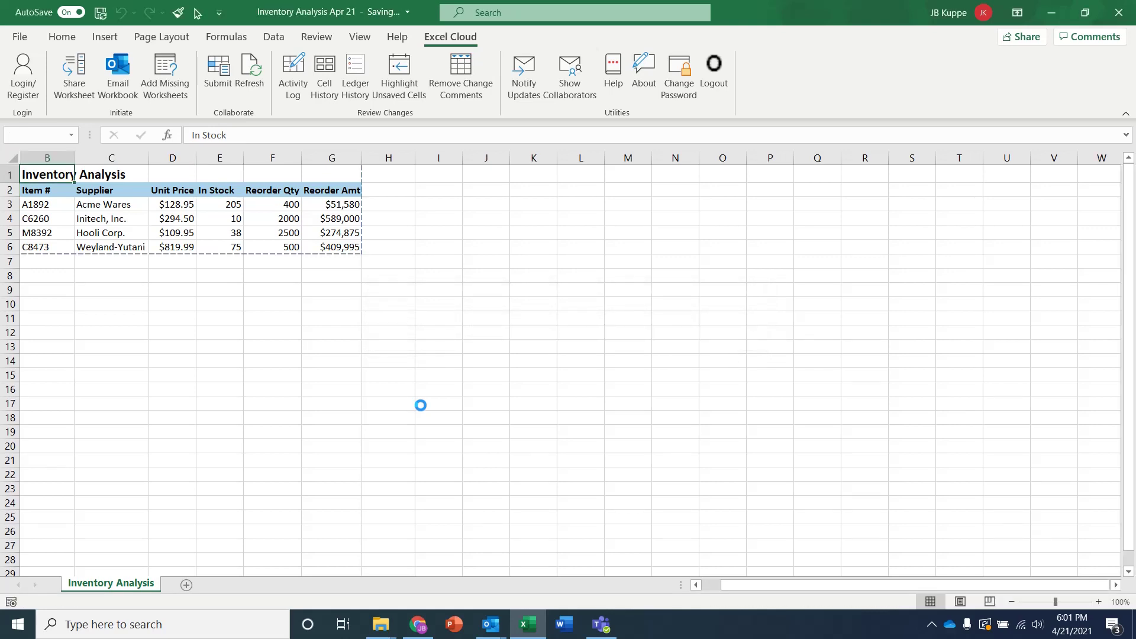
left_click(325, 244)
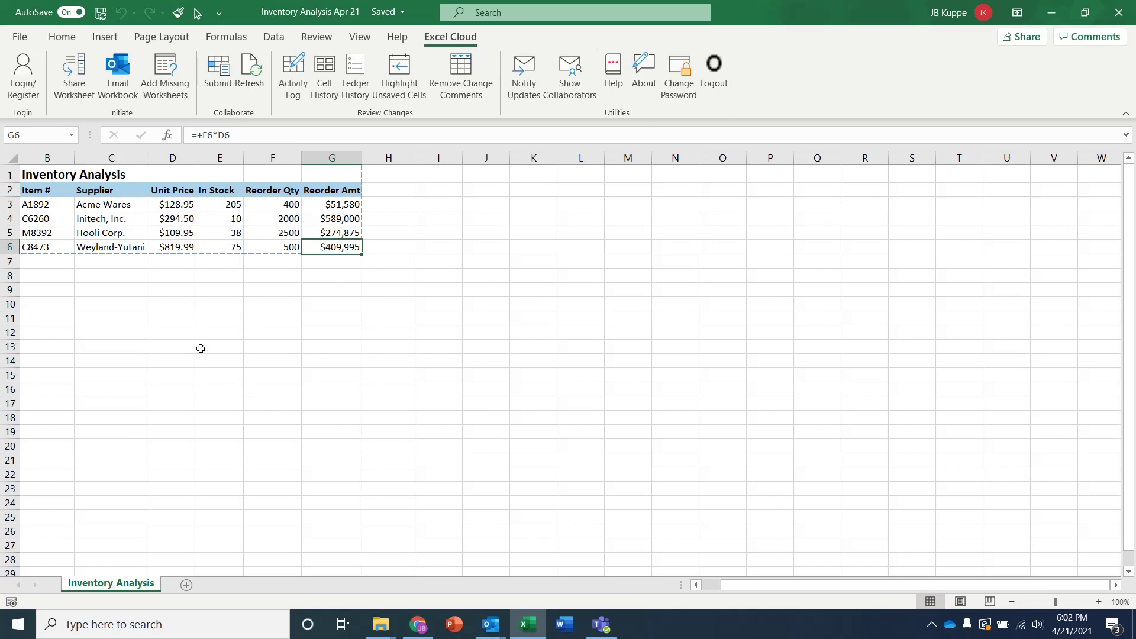
Email the workbook as a collaboration invitation to the suggested info address and send it
left_click(118, 70)
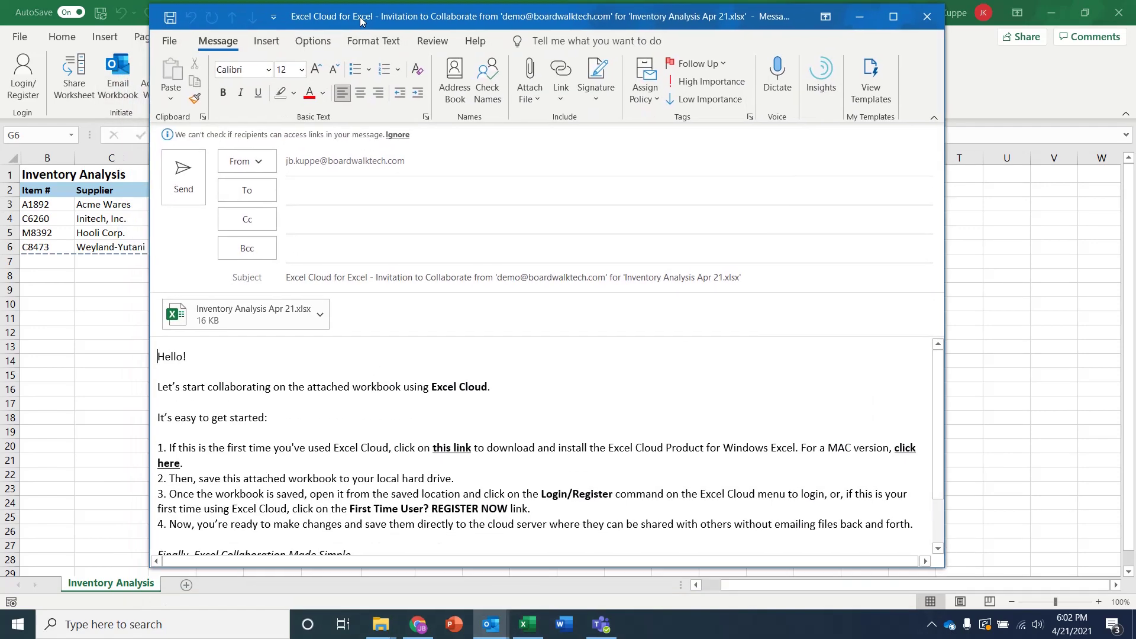
left_click(335, 183)
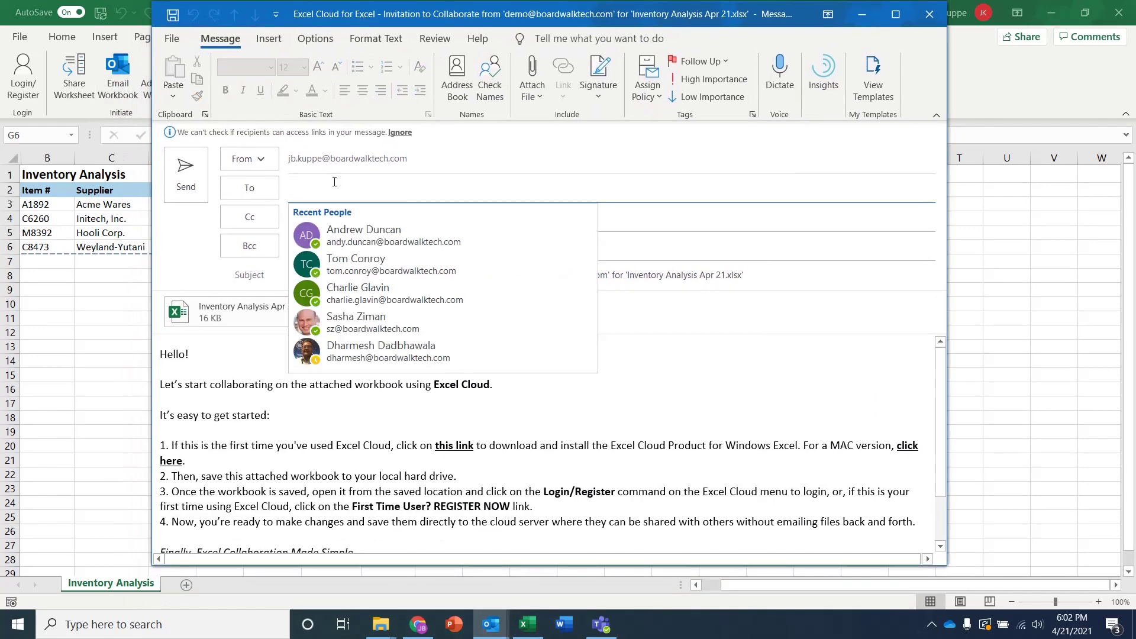
type("info")
left_click(342, 230)
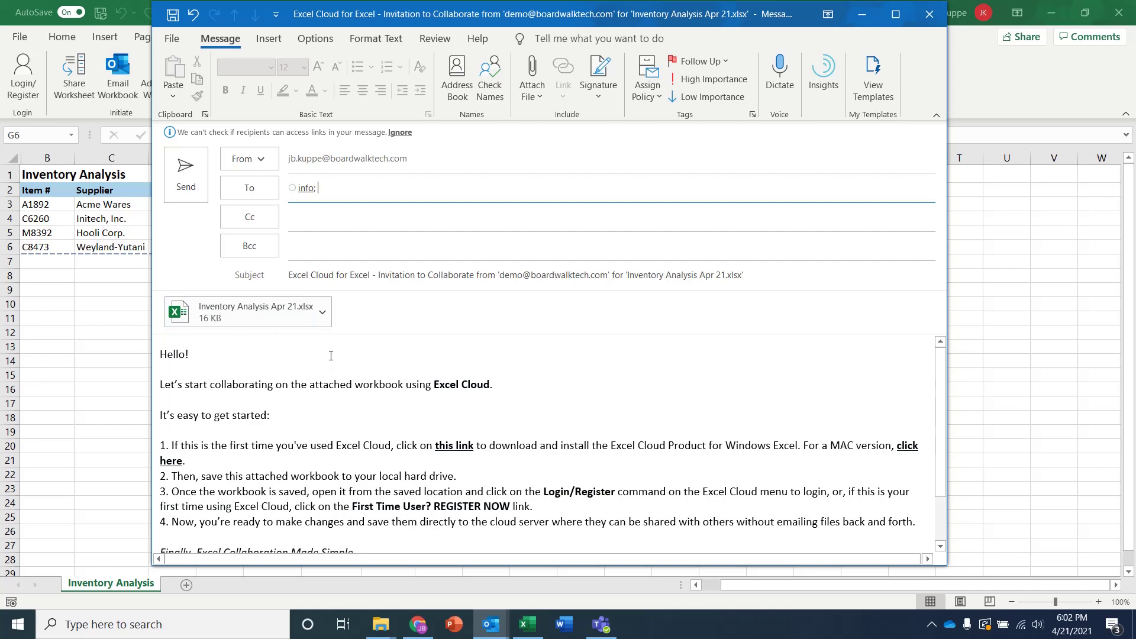
scroll(451, 465, "down", 2)
scroll(355, 432, "up", 2)
left_click(185, 173)
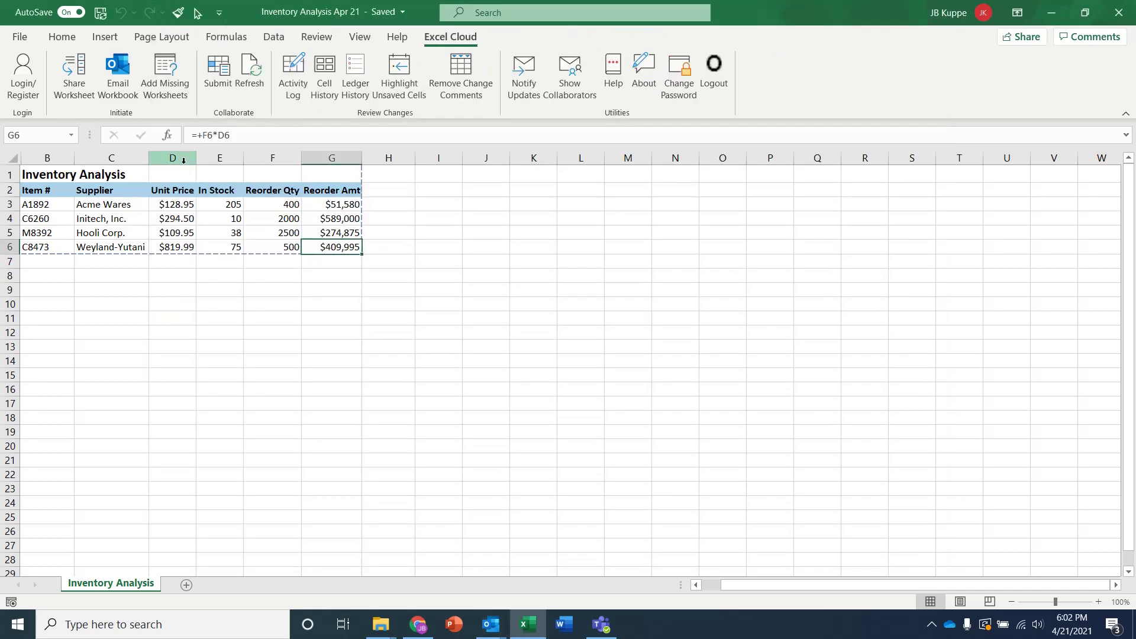
Close Excel, open the newest invitation in the info inbox and show the attachment's options
left_click(1118, 12)
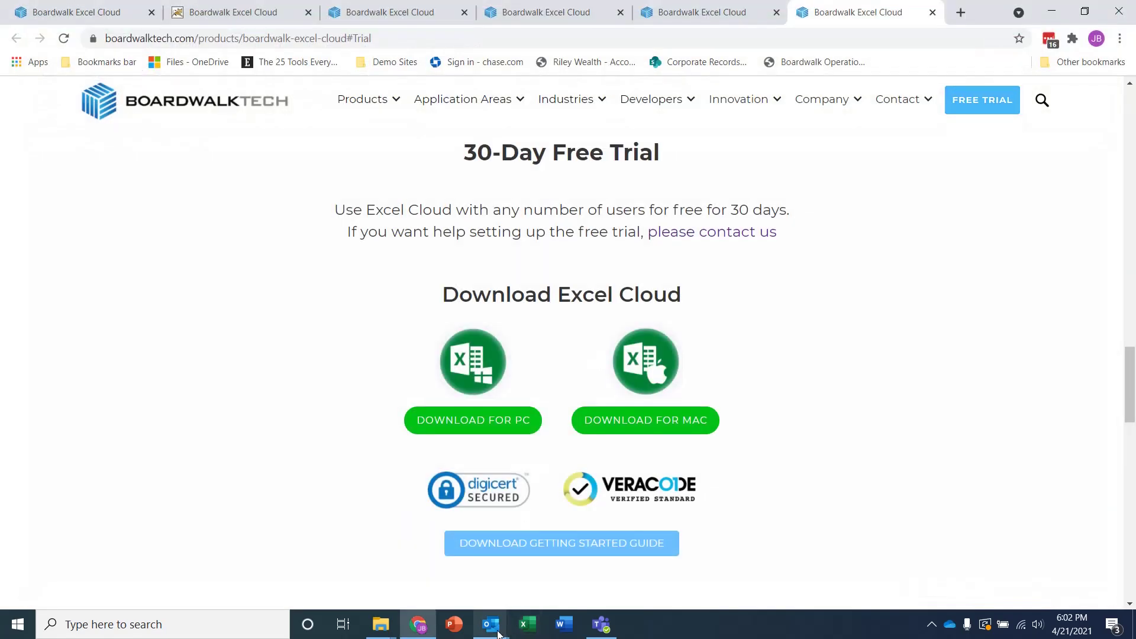
left_click(498, 633)
left_click(372, 586)
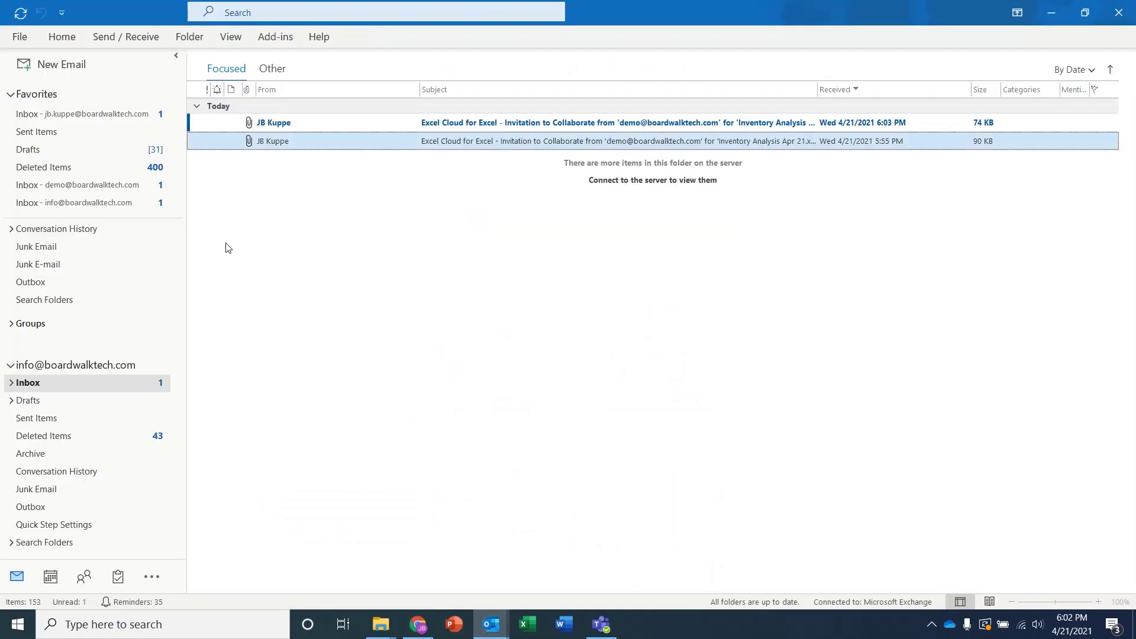
double_click(316, 124)
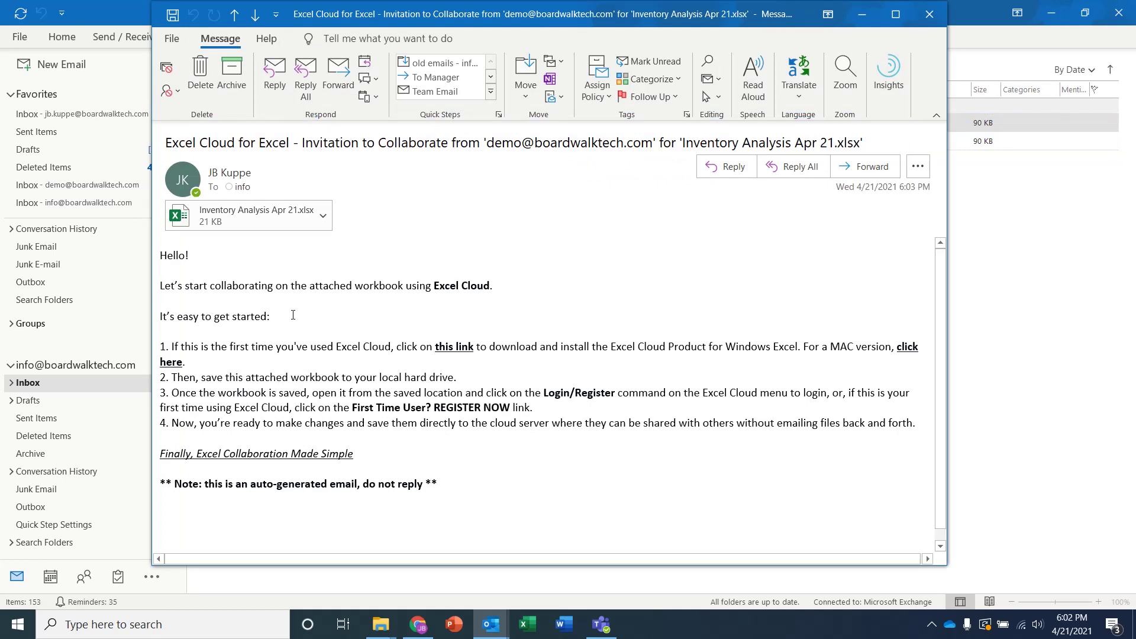
left_click(323, 219)
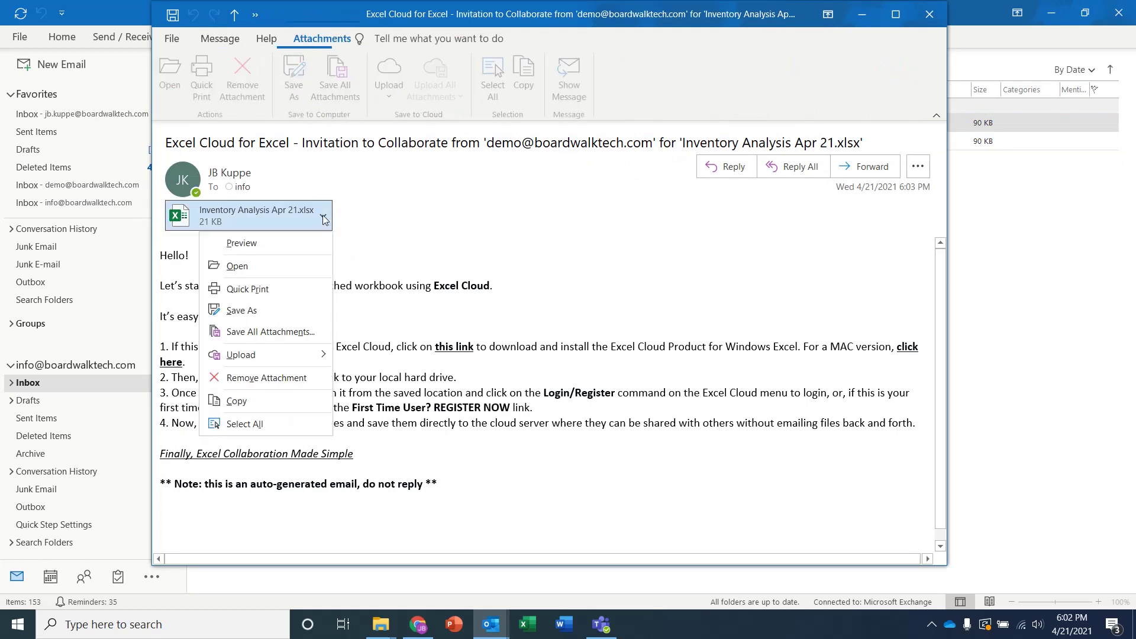
Open the attached Inventory Analysis workbook and select M8392's Reorder Amt value
left_click(248, 270)
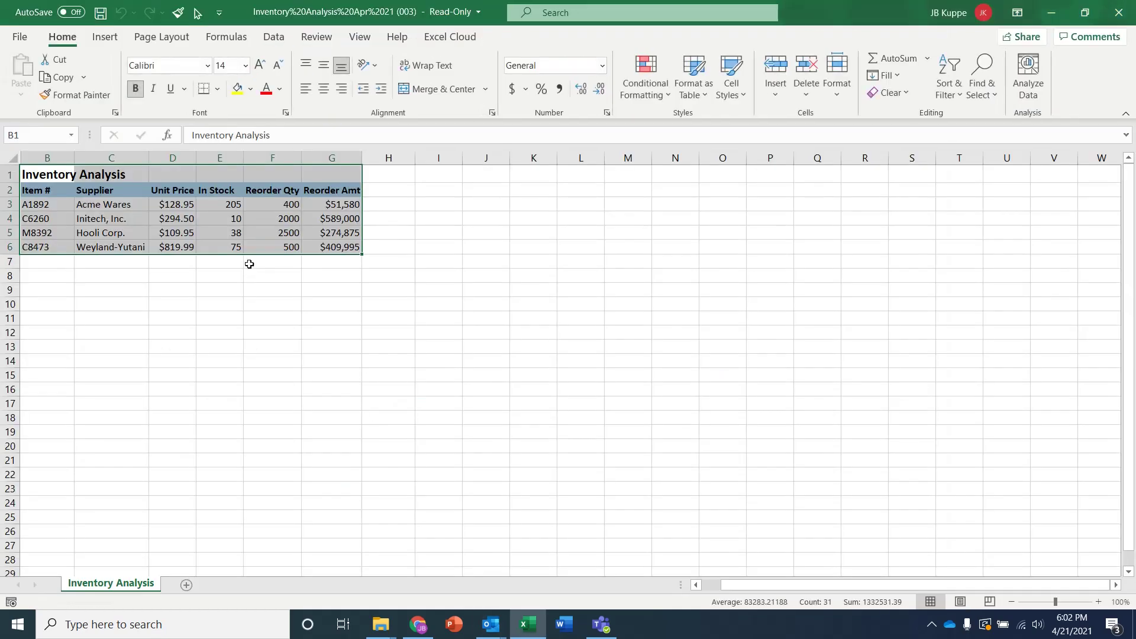
key("ctrl+c")
left_click(411, 242)
left_click(308, 232)
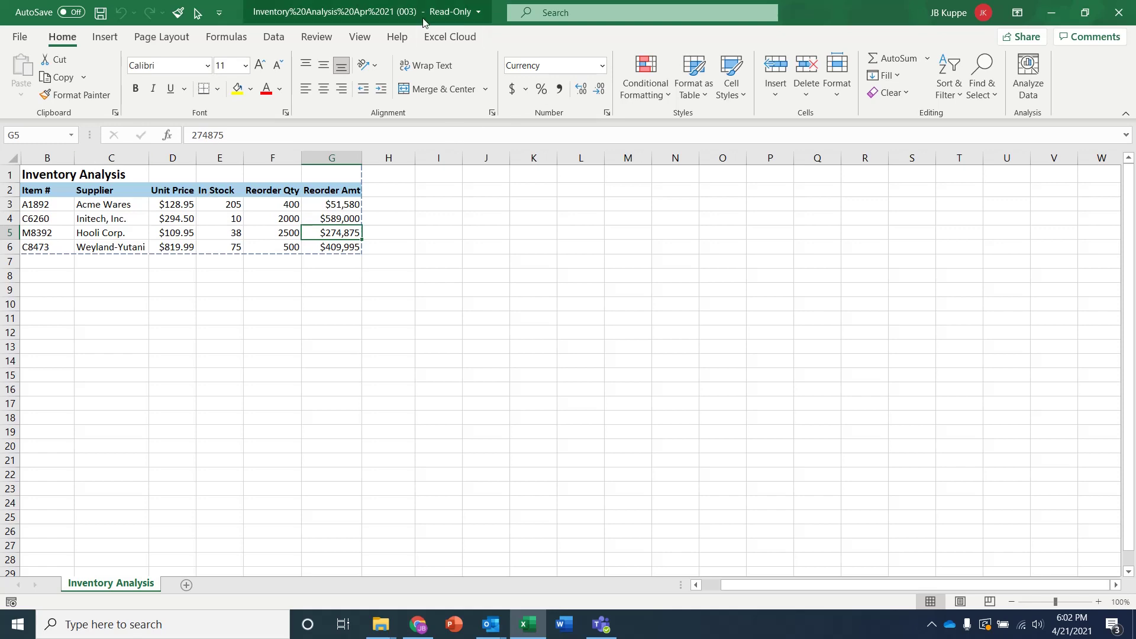
Refresh from Excel Cloud and attempt login as the info account with its password
left_click(437, 35)
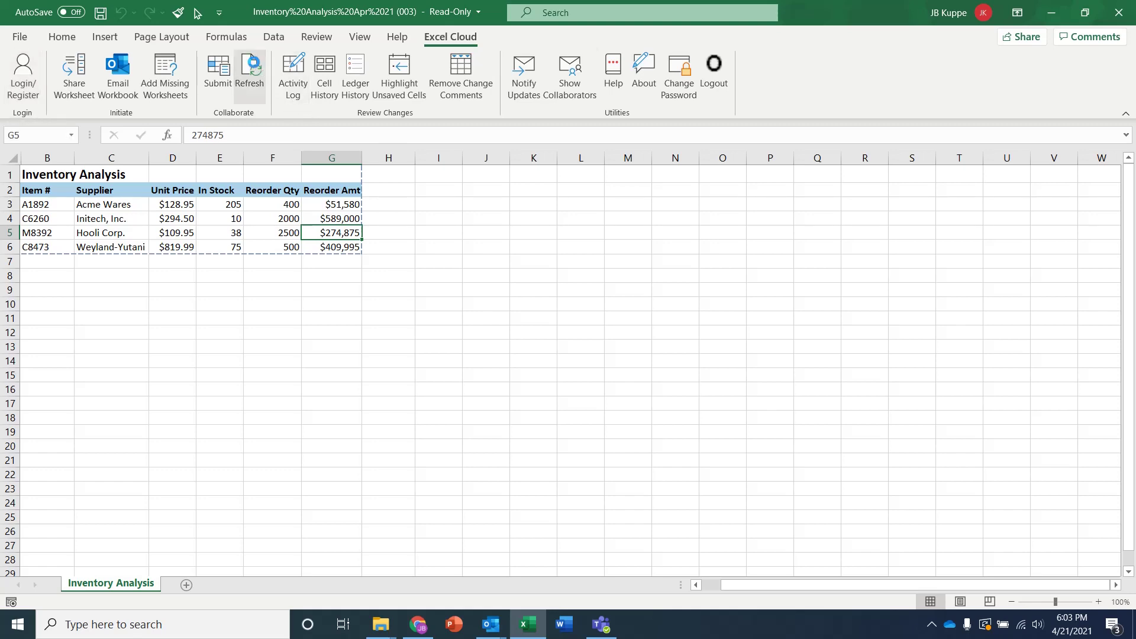
left_click(249, 69)
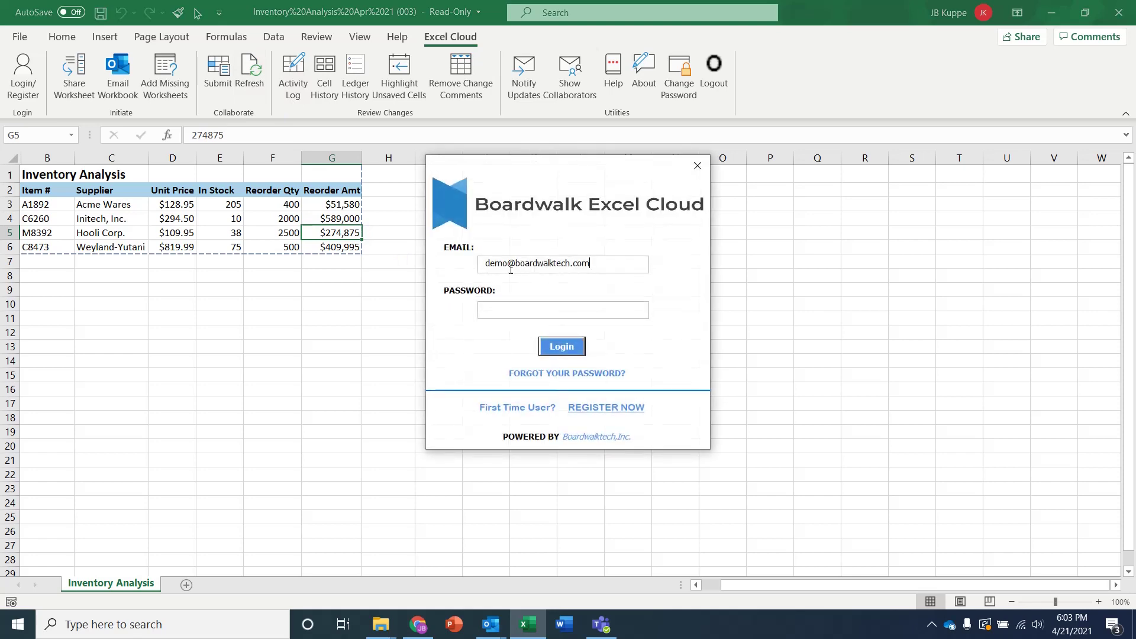
left_click_drag(510, 267, 474, 258)
key("BackSpace")
type("info")
left_click(538, 313)
type("*************")
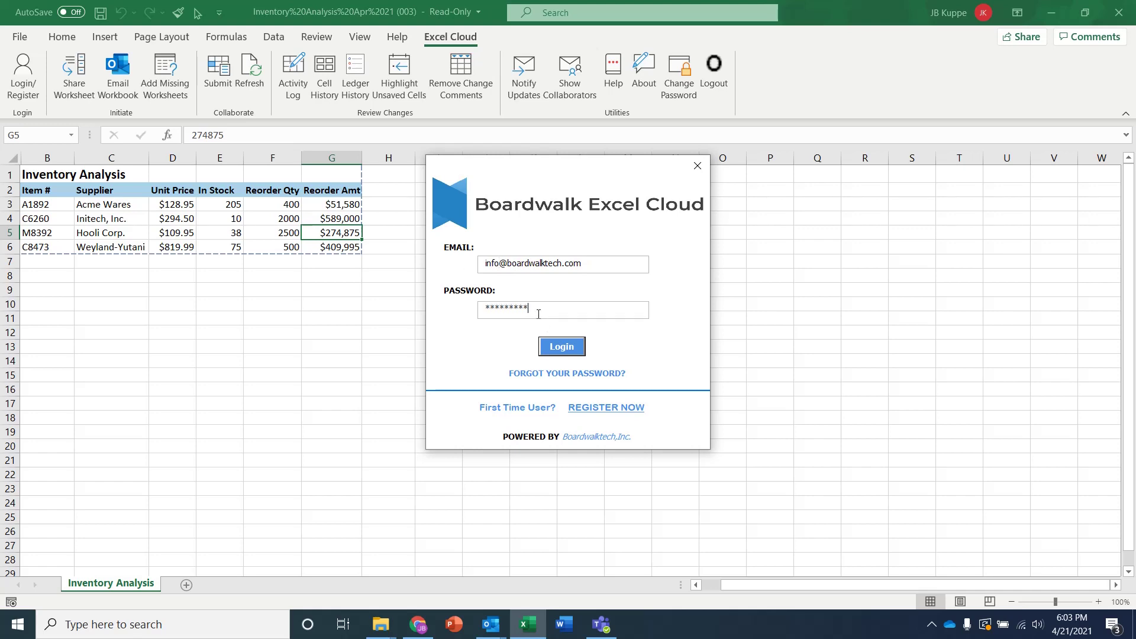
type("*")
left_click(560, 350)
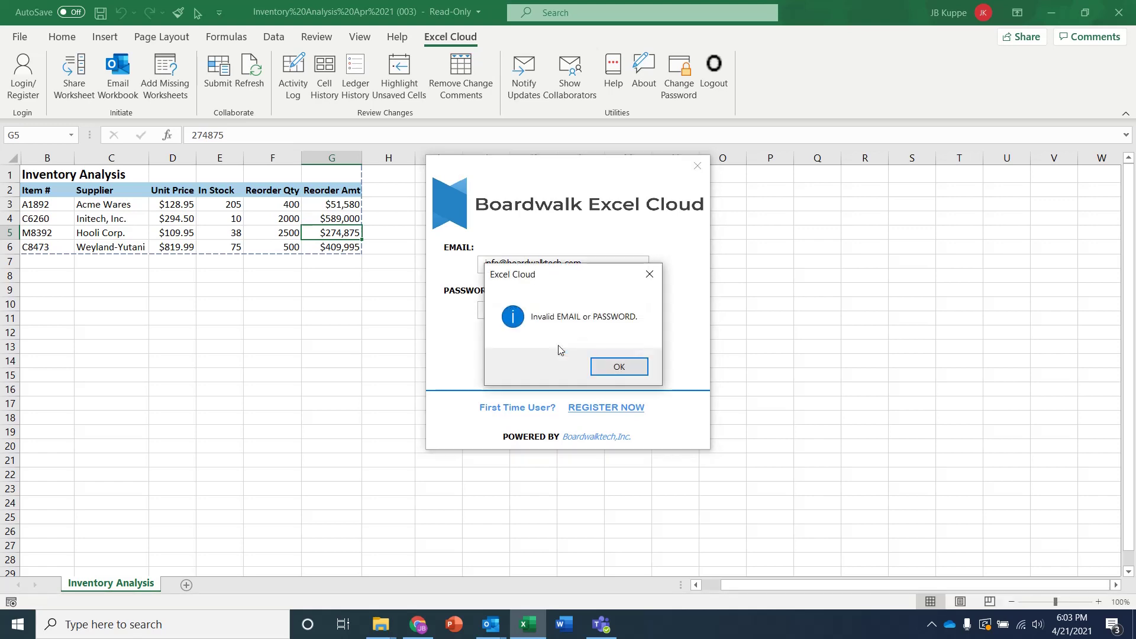
Dismiss the invalid-login error, re-enter the password and log in, then copy the loaded table
left_click(618, 366)
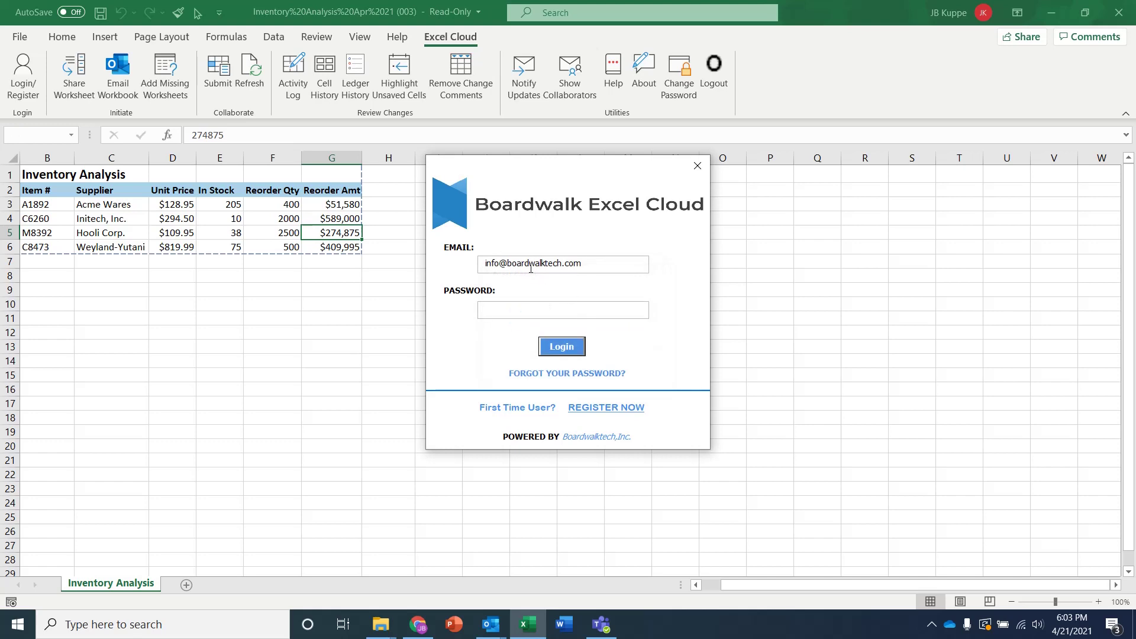
left_click(564, 263)
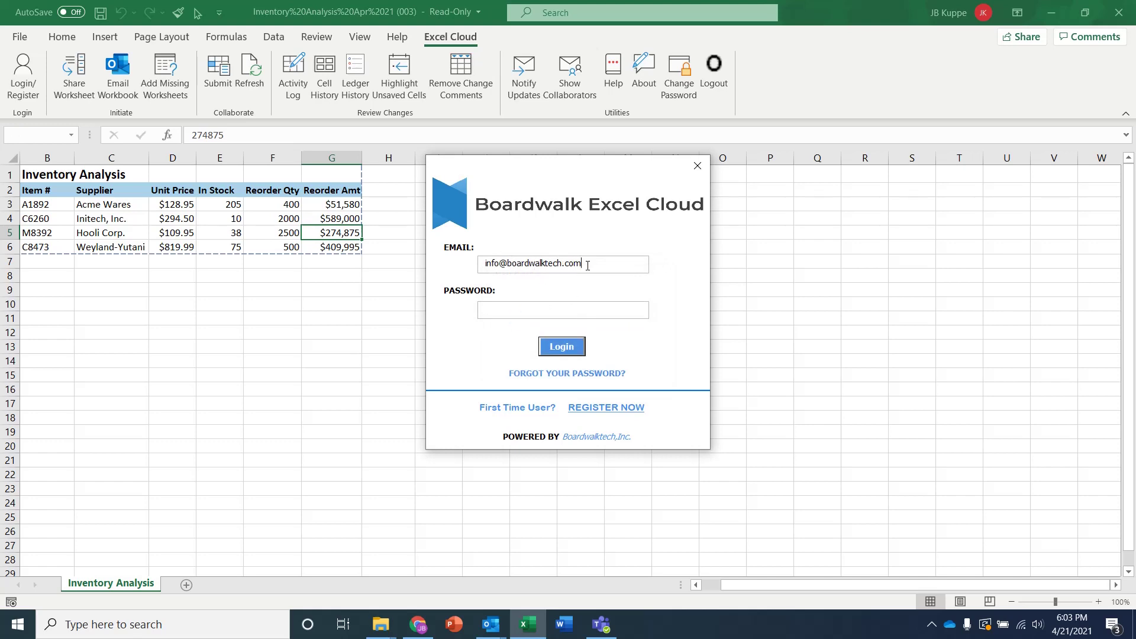
left_click(534, 304)
type("********")
key("BackSpace")
key("BackSpace")
key("BackSpace")
key("BackSpace")
key("BackSpace")
key("BackSpace")
key("BackSpace")
type("*************")
left_click(561, 348)
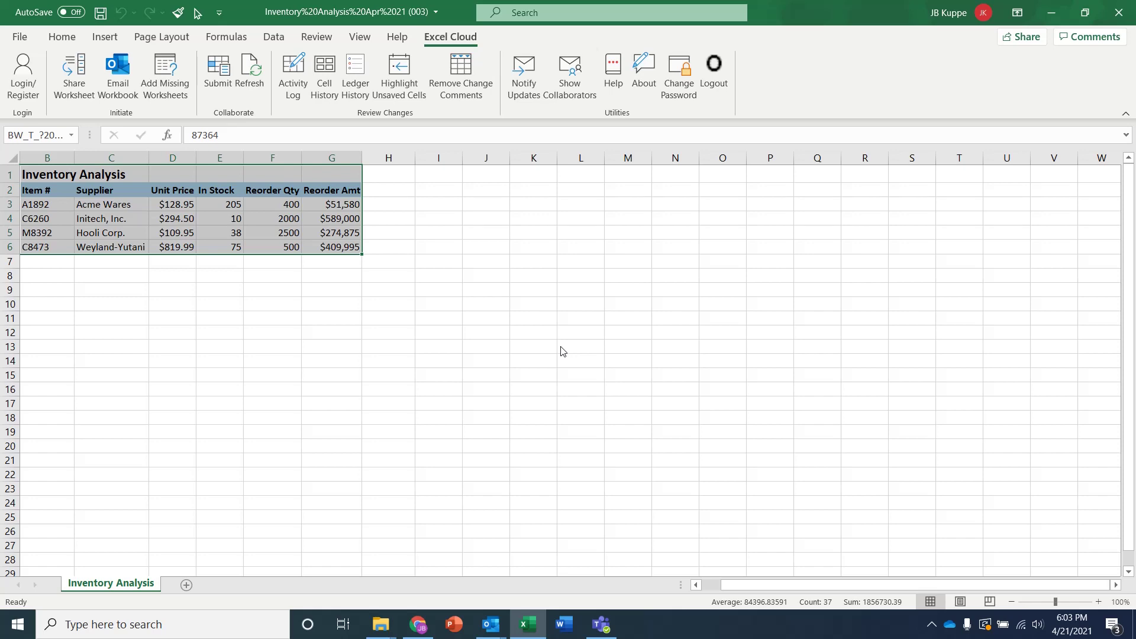
key("ctrl+c")
Change C6260's In Stock in E4 from 10 to 22
left_click(290, 390)
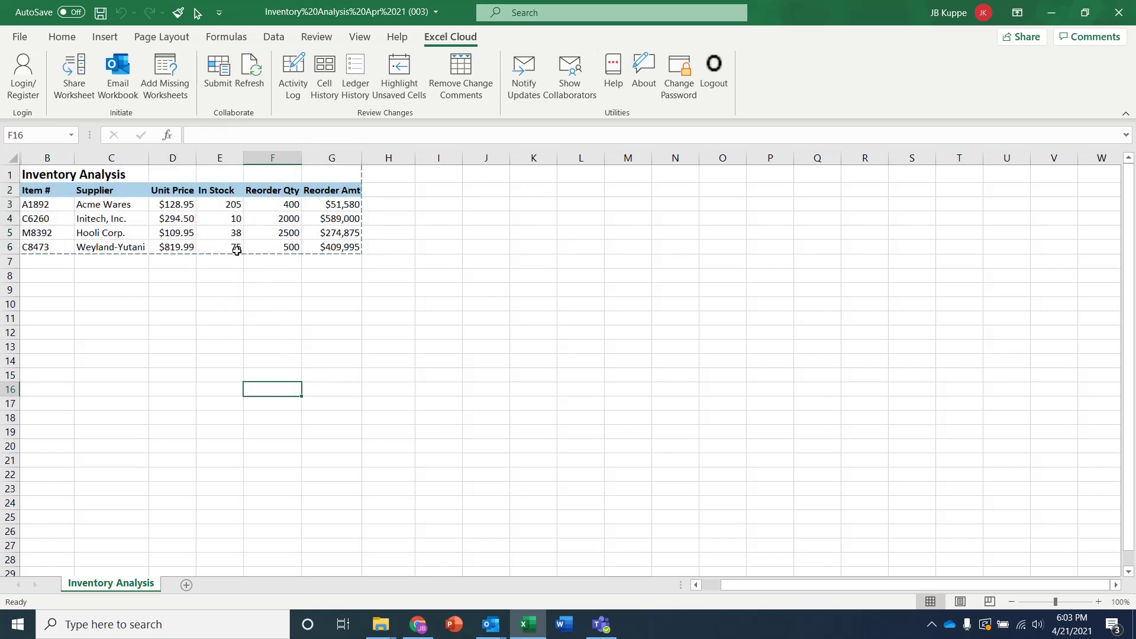
left_click(213, 220)
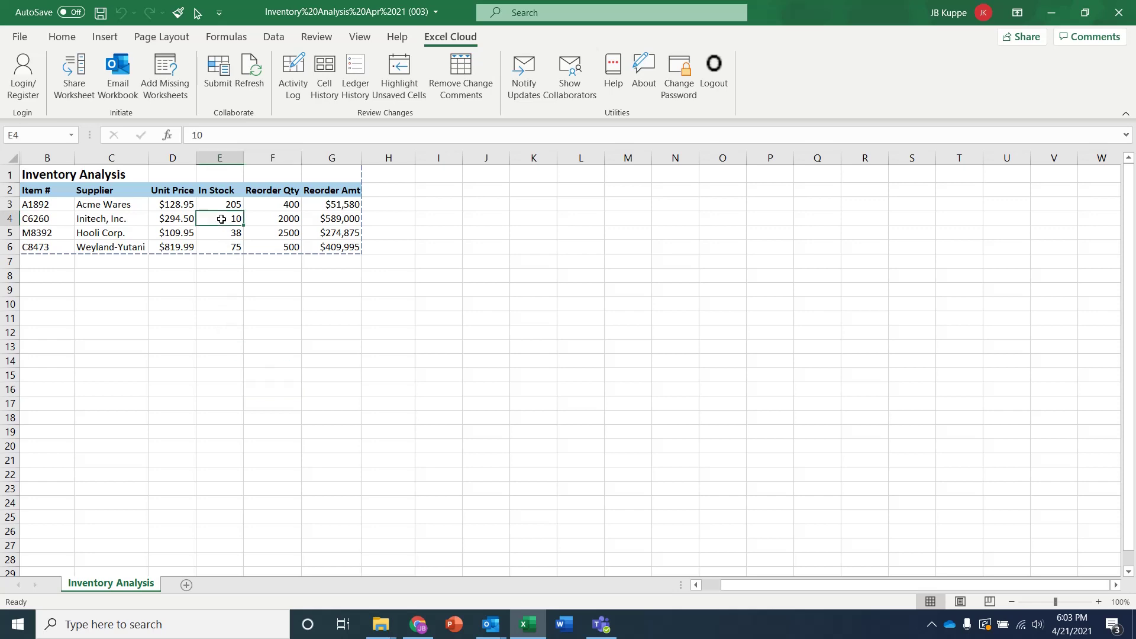
left_click(213, 135)
left_click_drag(212, 135, 182, 136)
type("22")
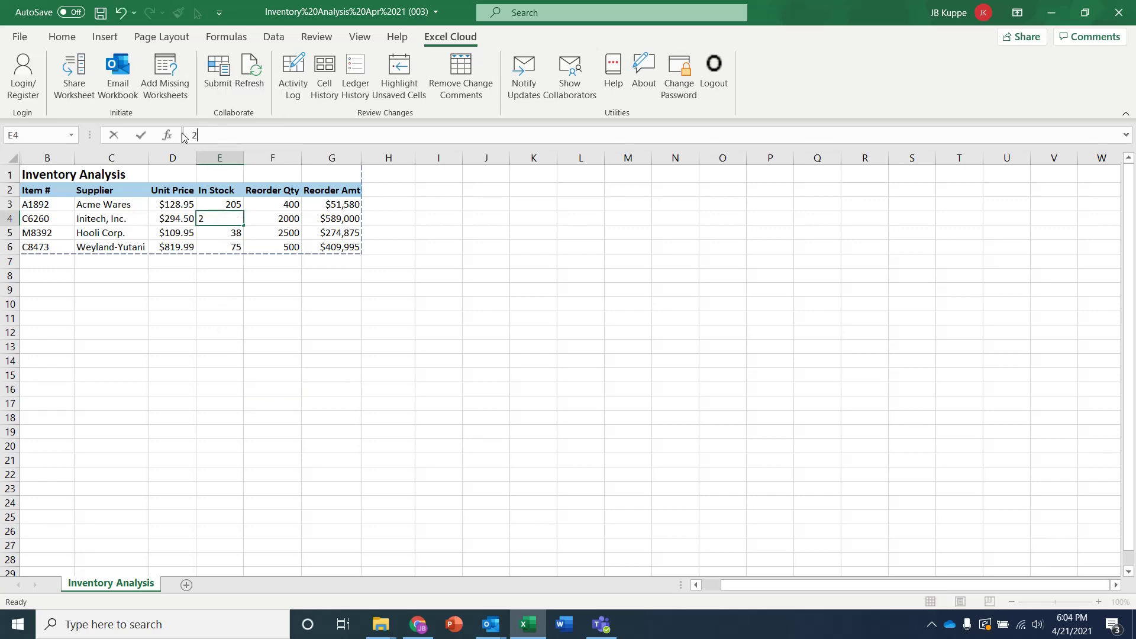
key("Return")
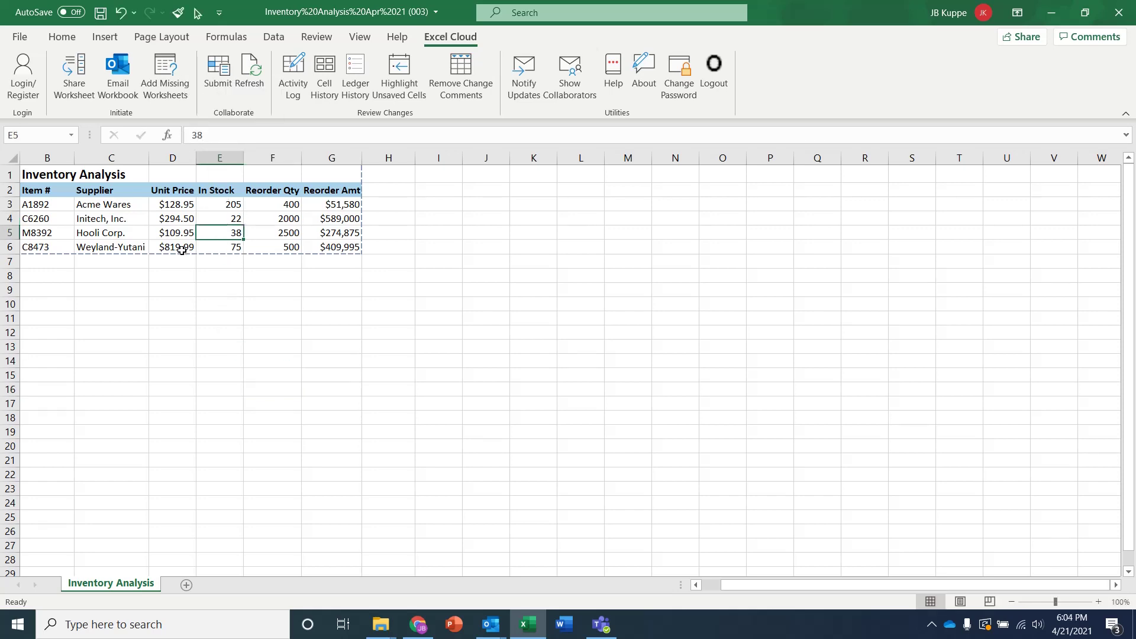
Change C8473's Unit Price in D6 from 819.99 to 700 and check G6's recalculated Reorder Amt
left_click(183, 248)
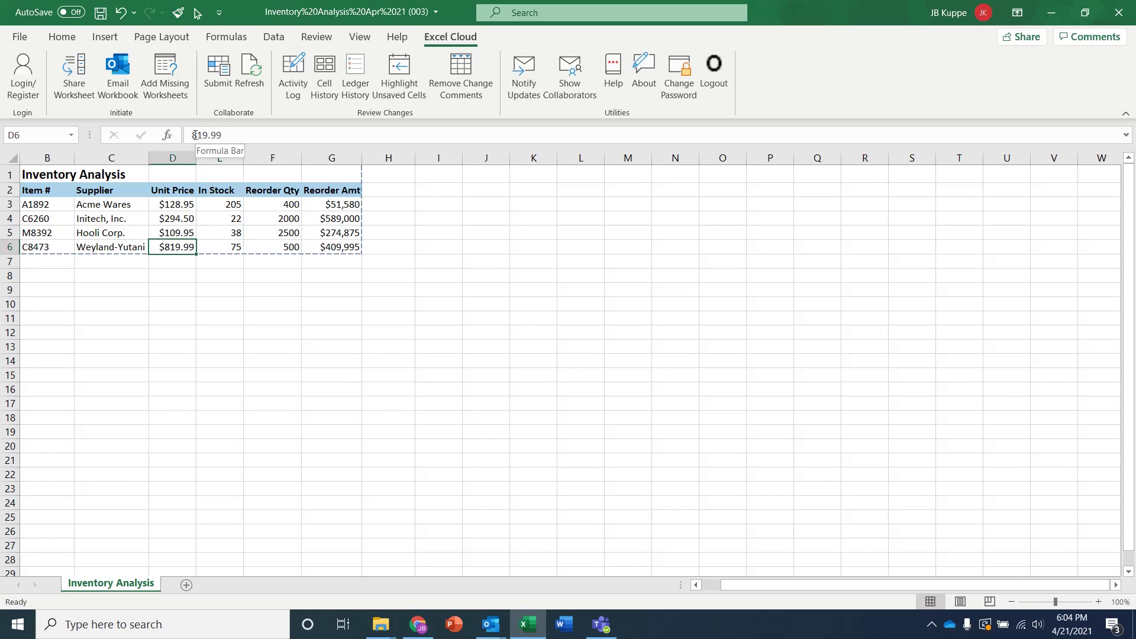
left_click_drag(194, 135, 222, 135)
type("700")
key("Return")
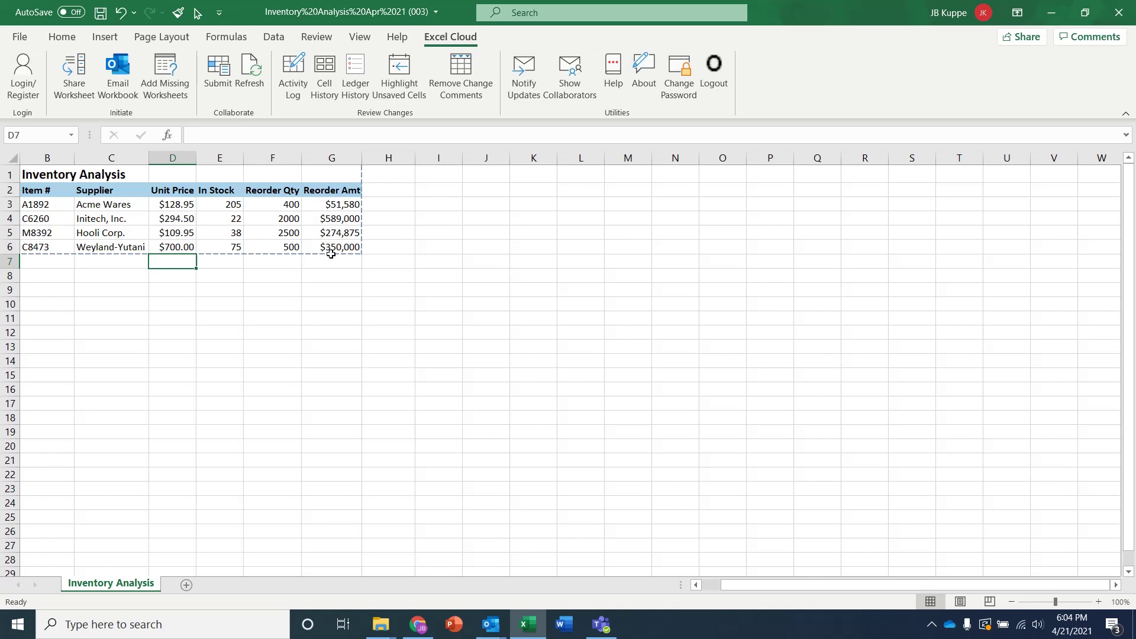
left_click(331, 249)
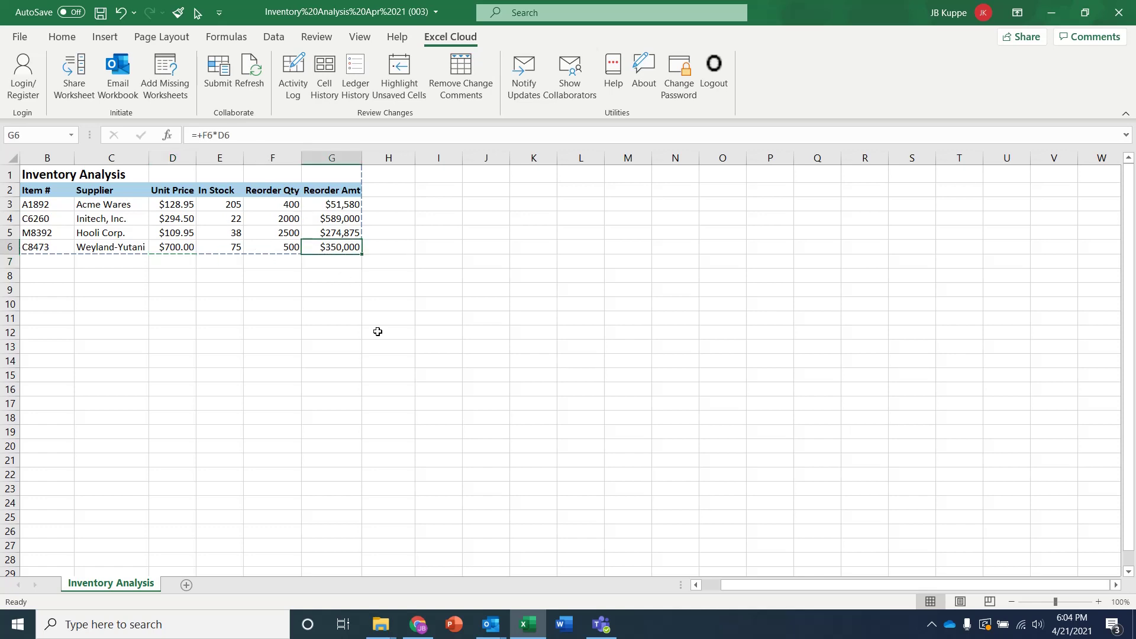
Insert a blank row 4 above C6260, copy A1892's values into it, and change the item to A1893
left_click(9, 217)
right_click(8, 218)
left_click(59, 340)
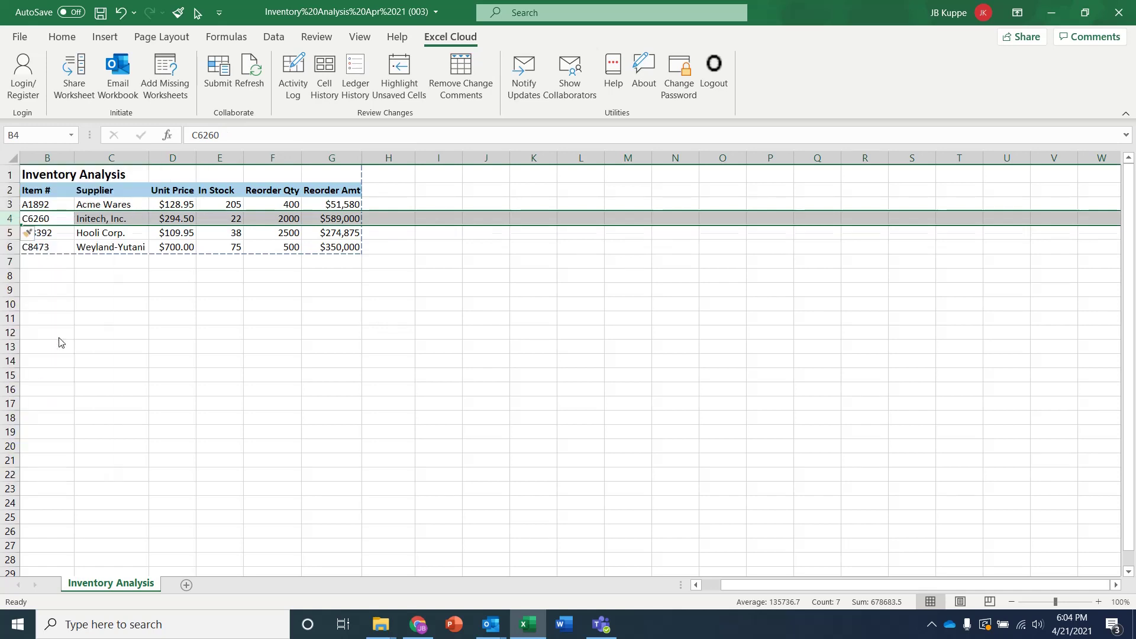
left_click_drag(47, 205, 259, 202)
key("ctrl+c")
left_click(29, 217)
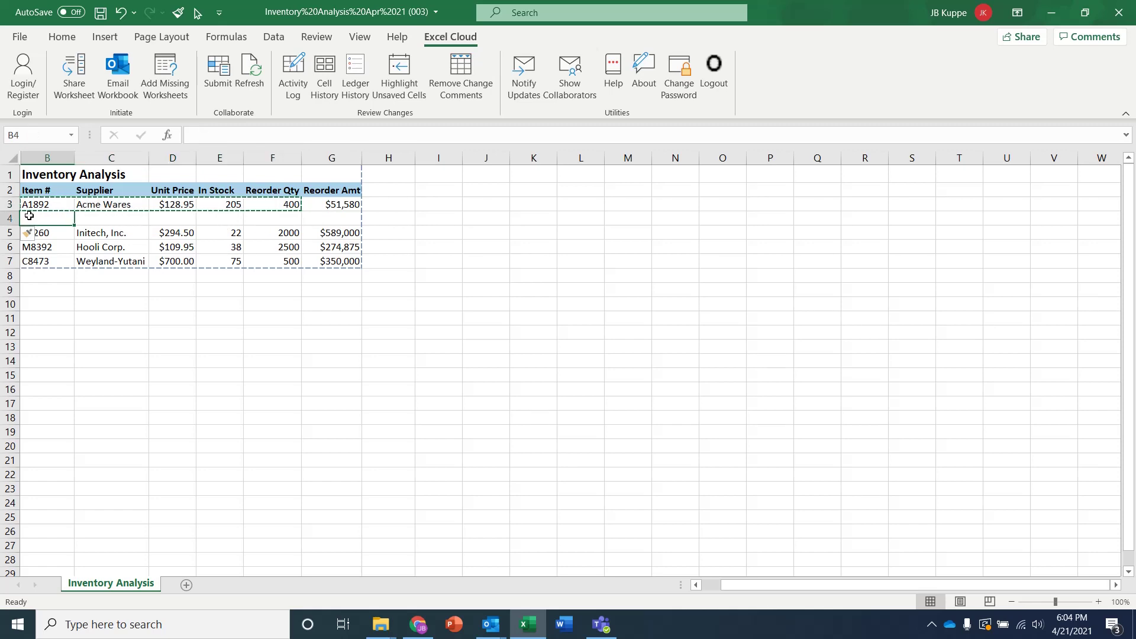
key("ctrl+v")
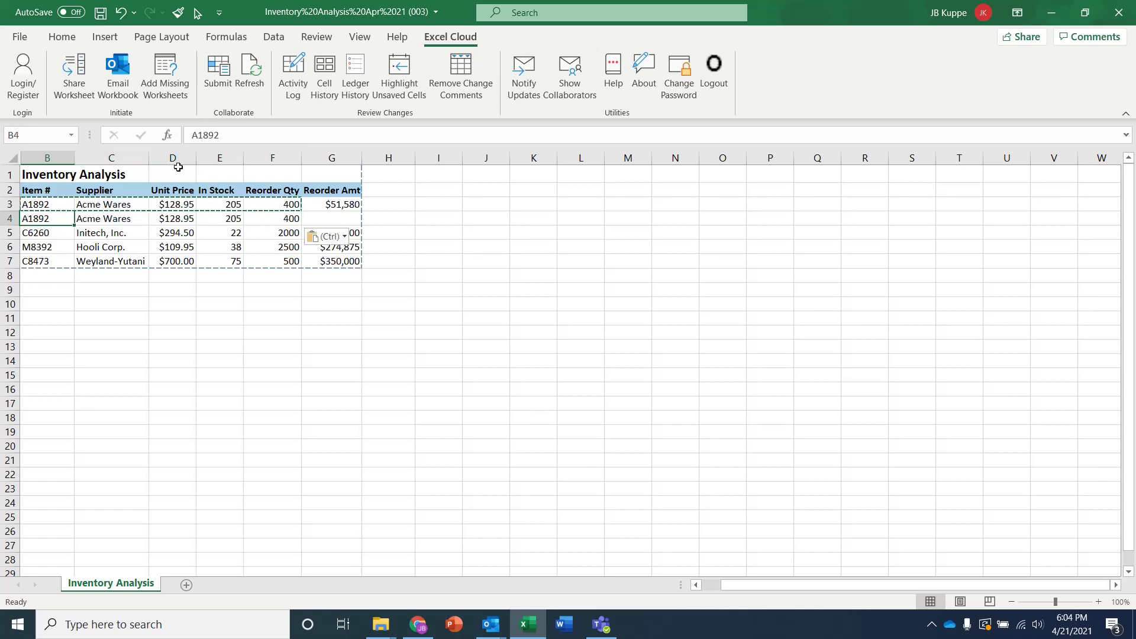
left_click(237, 137)
key("BackSpace")
type("3")
key("Return")
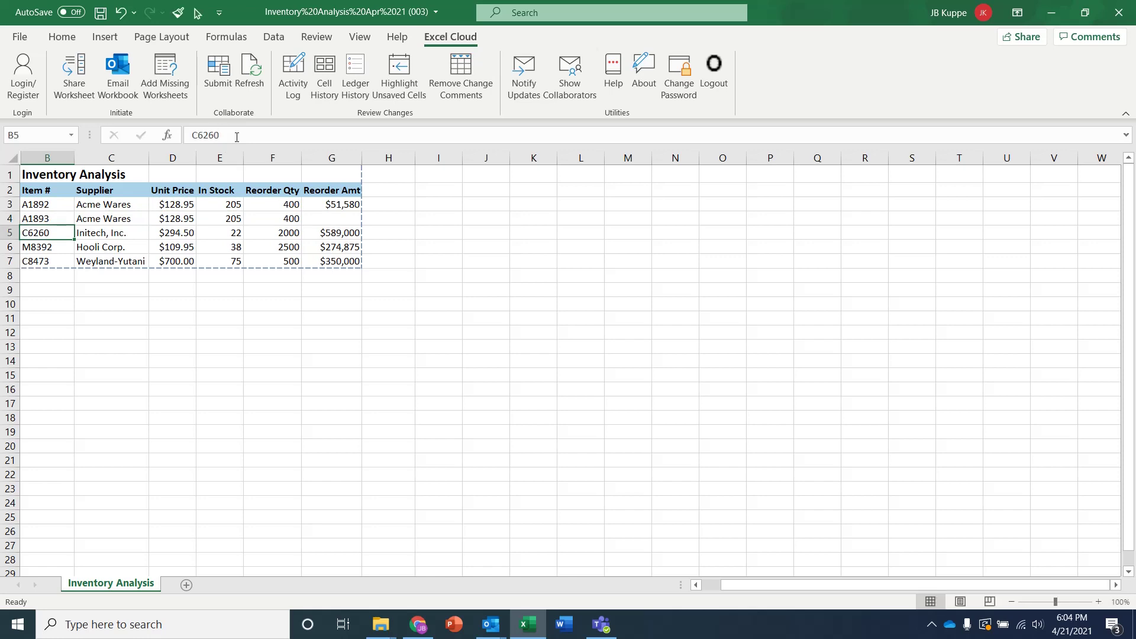
Insert a blank column D before Unit Price
left_click(291, 231)
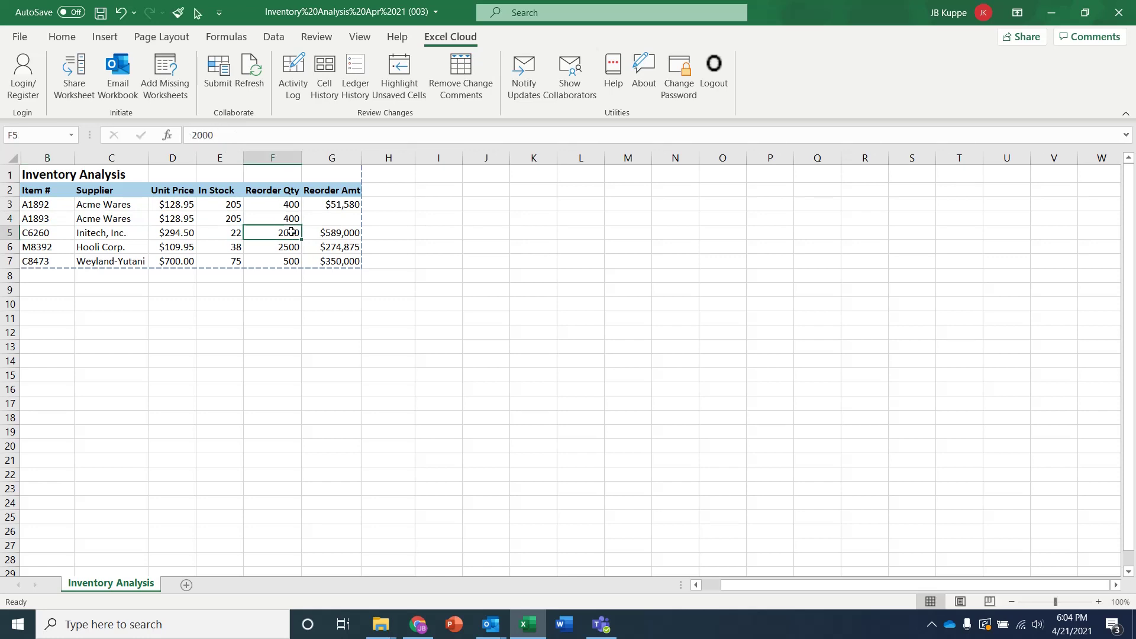
right_click(273, 155)
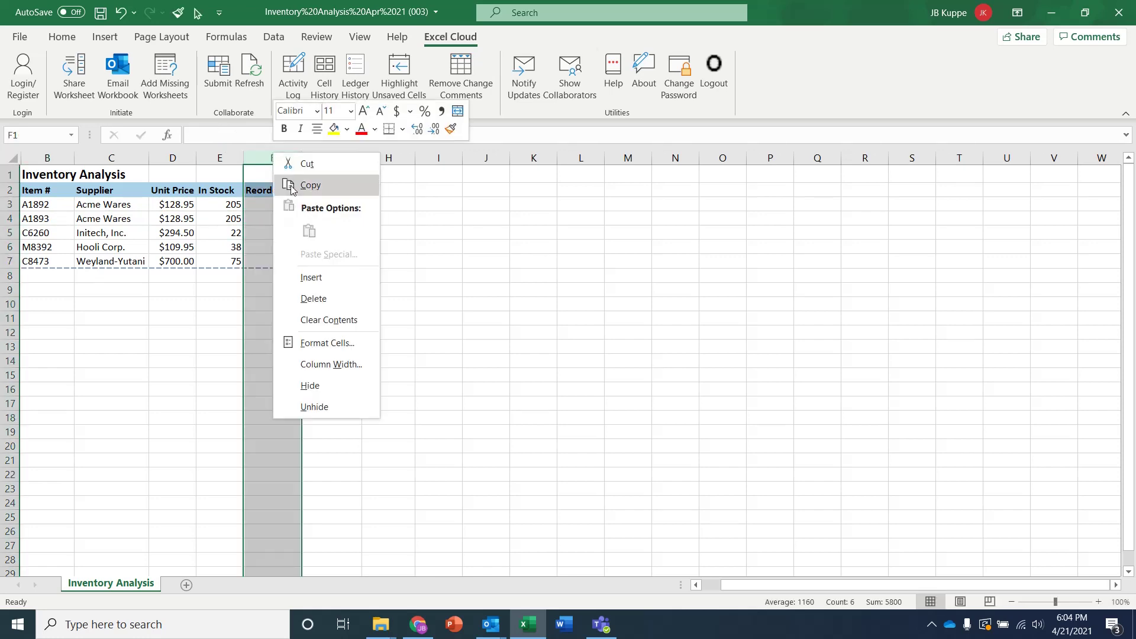
key("Escape")
left_click(166, 157)
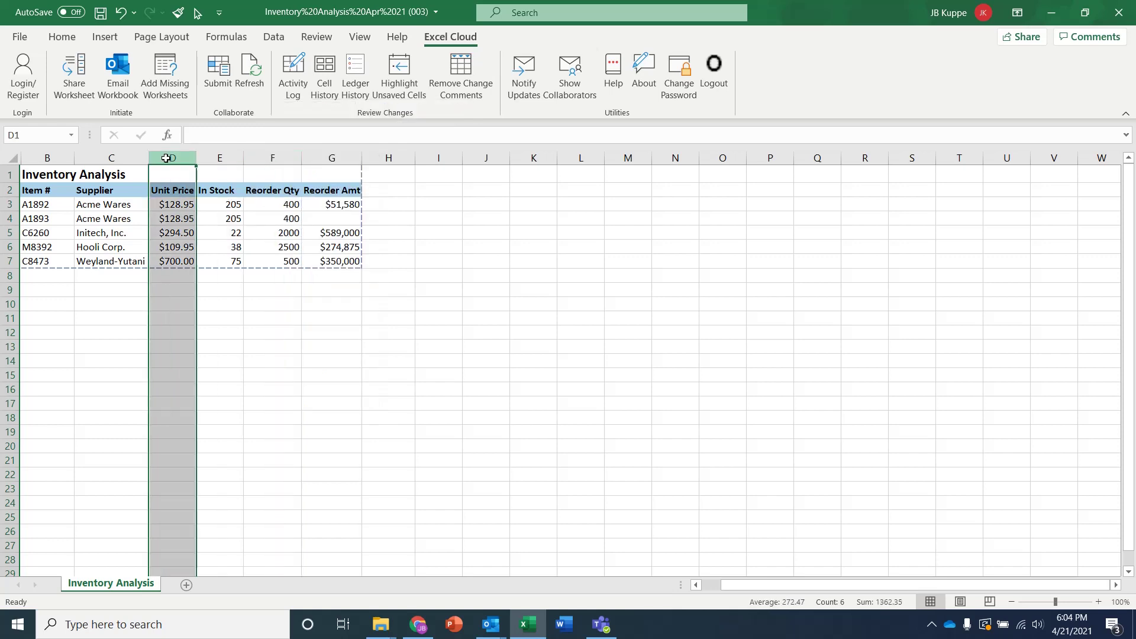
right_click(166, 158)
left_click(201, 281)
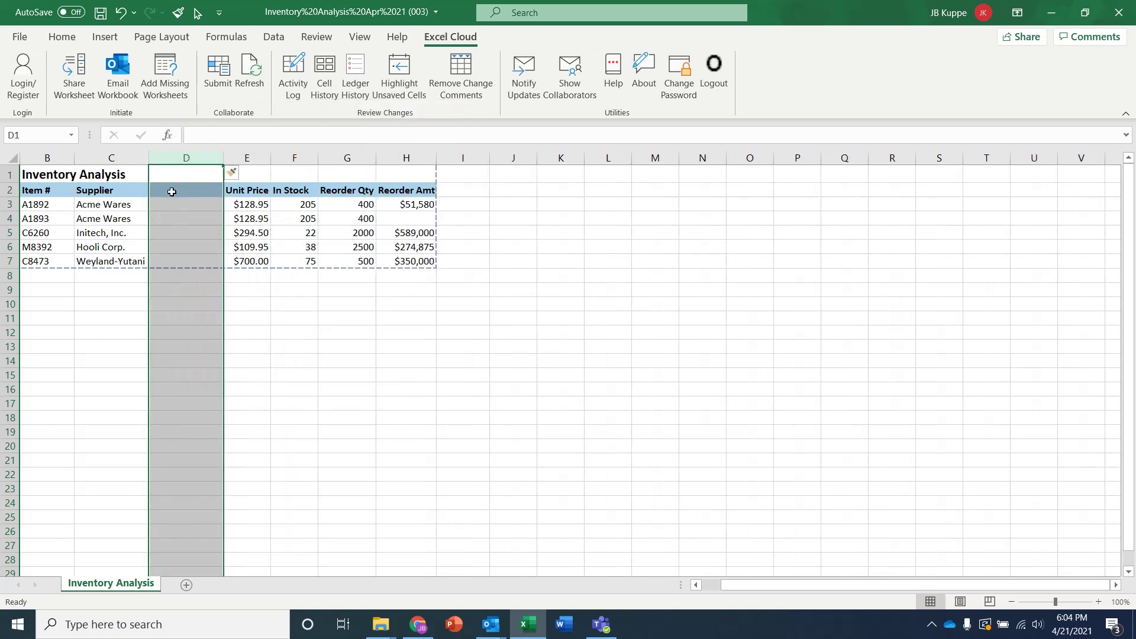
Type the header 'Comments' in D2 and the note 'this works fine' for A1893
left_click(172, 192)
type("COmment")
key("BackSpace")
key("BackSpace")
key("BackSpace")
key("BackSpace")
key("BackSpace")
key("BackSpace")
type("omments")
key("Return")
key("Return")
type("this ")
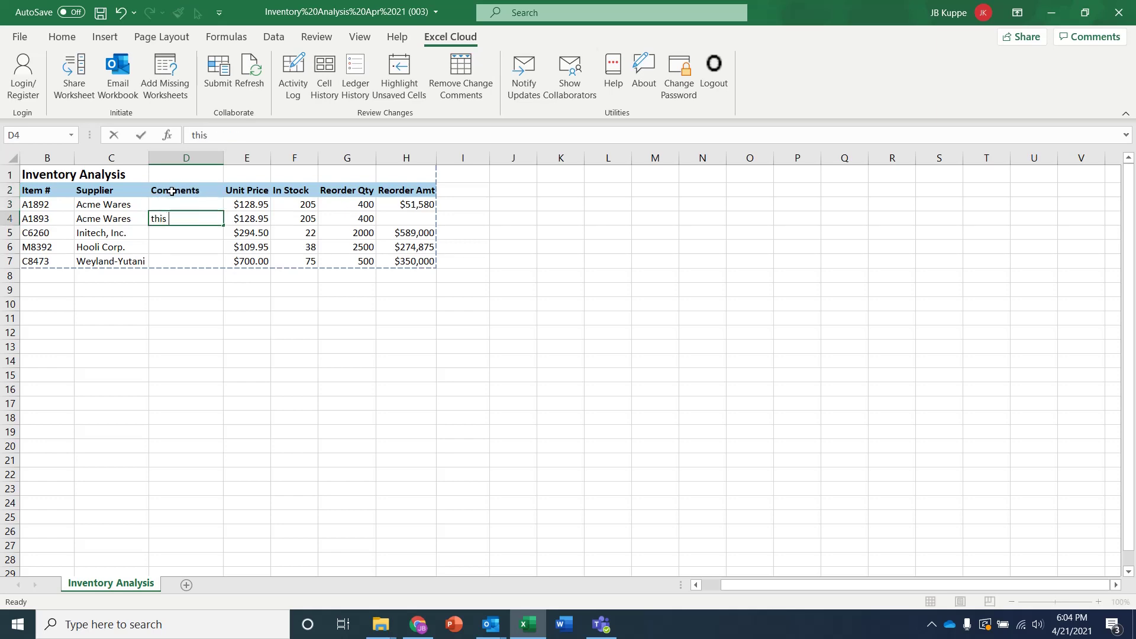
type("works fine")
key("Return")
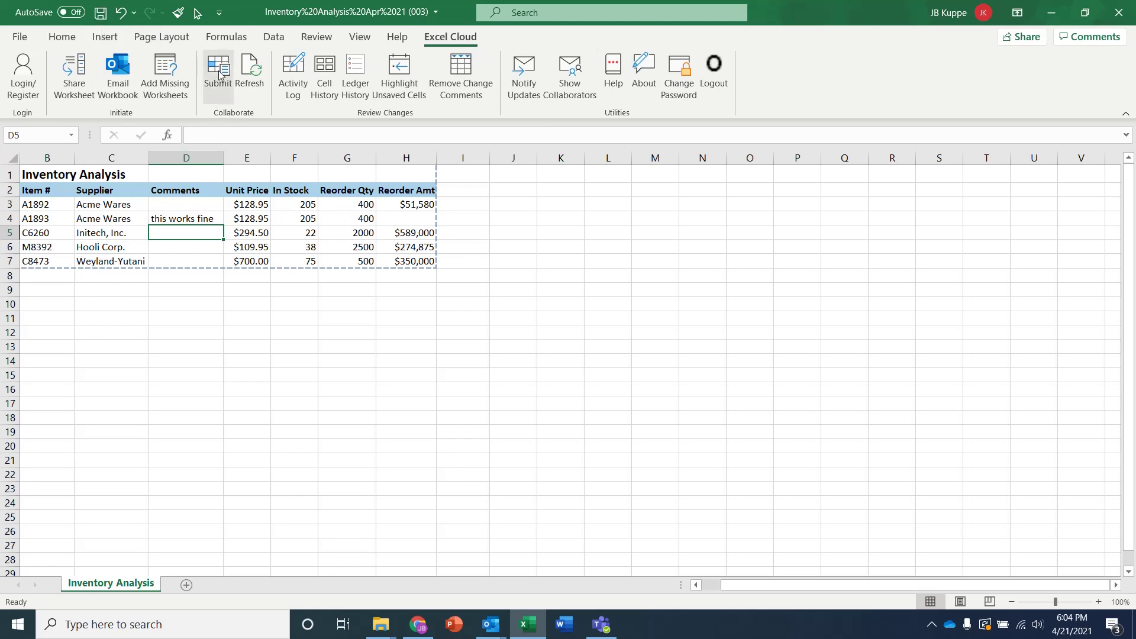
Submit the sheet to Excel Cloud with the update message 'hererare my chaneges'
left_click(231, 87)
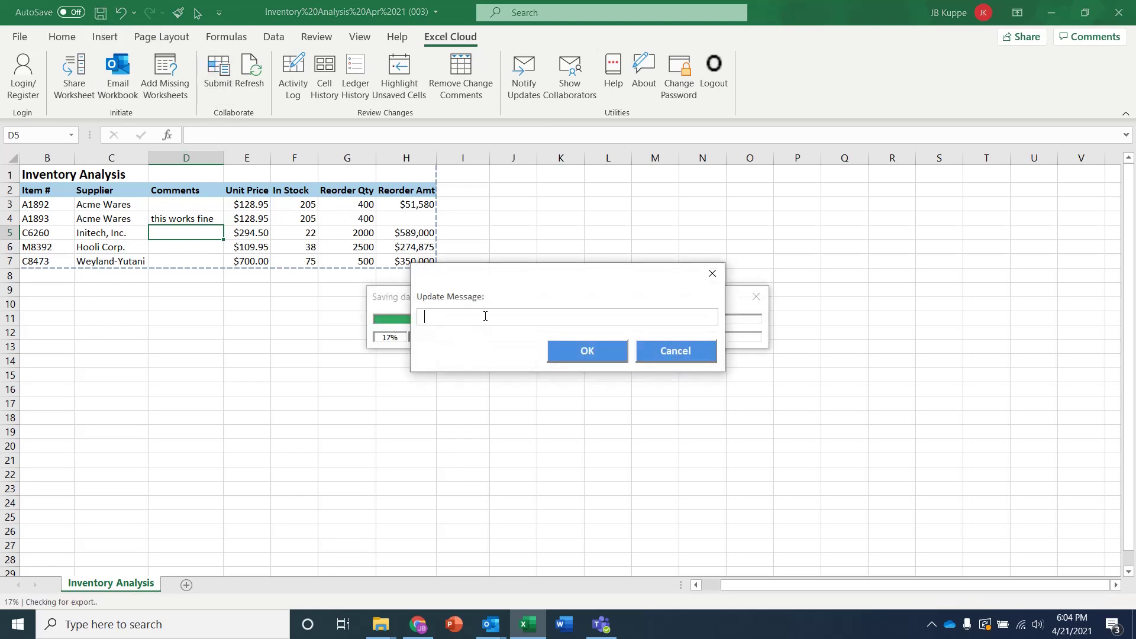
type("herer")
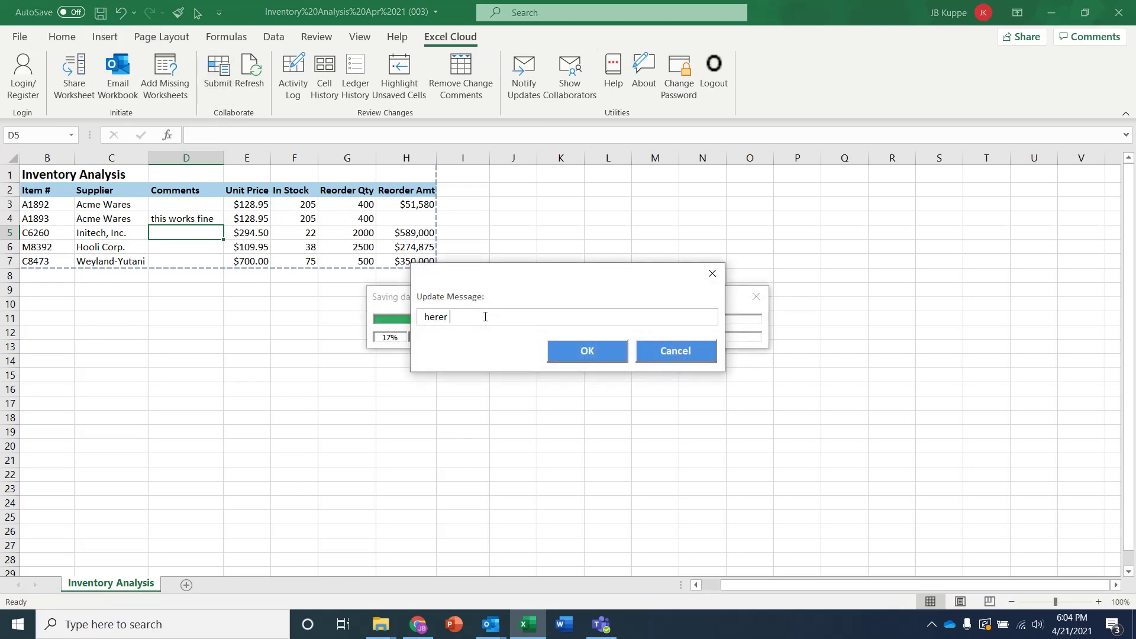
type("are my chan")
type("e")
type("ges")
left_click(608, 353)
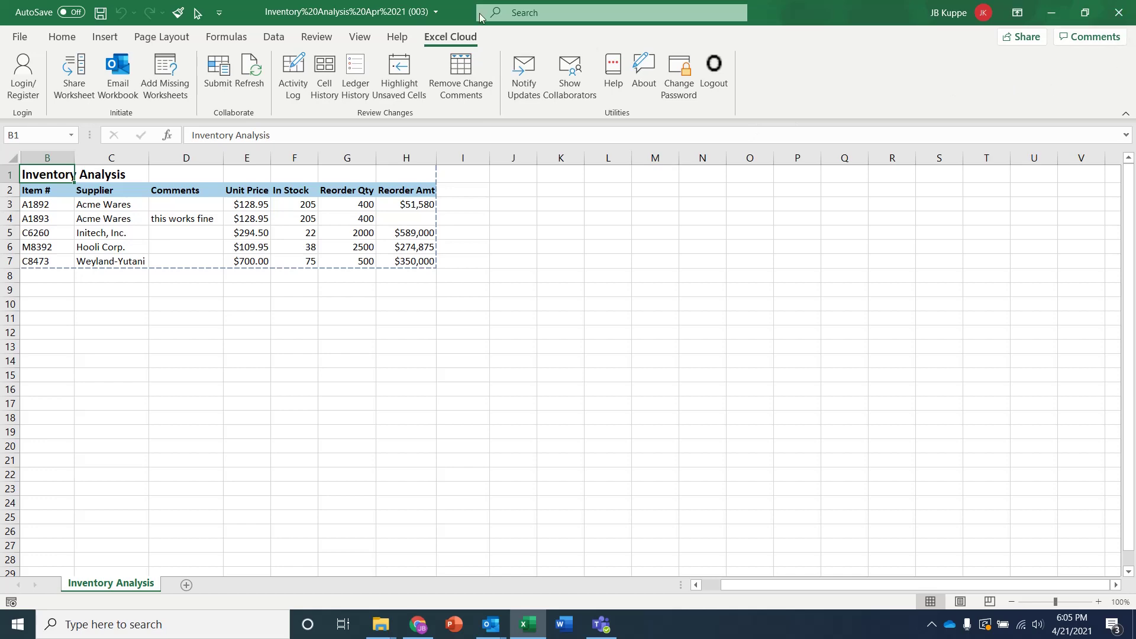
Close the downloaded (003) workbook copy, saving its changes
left_click(20, 36)
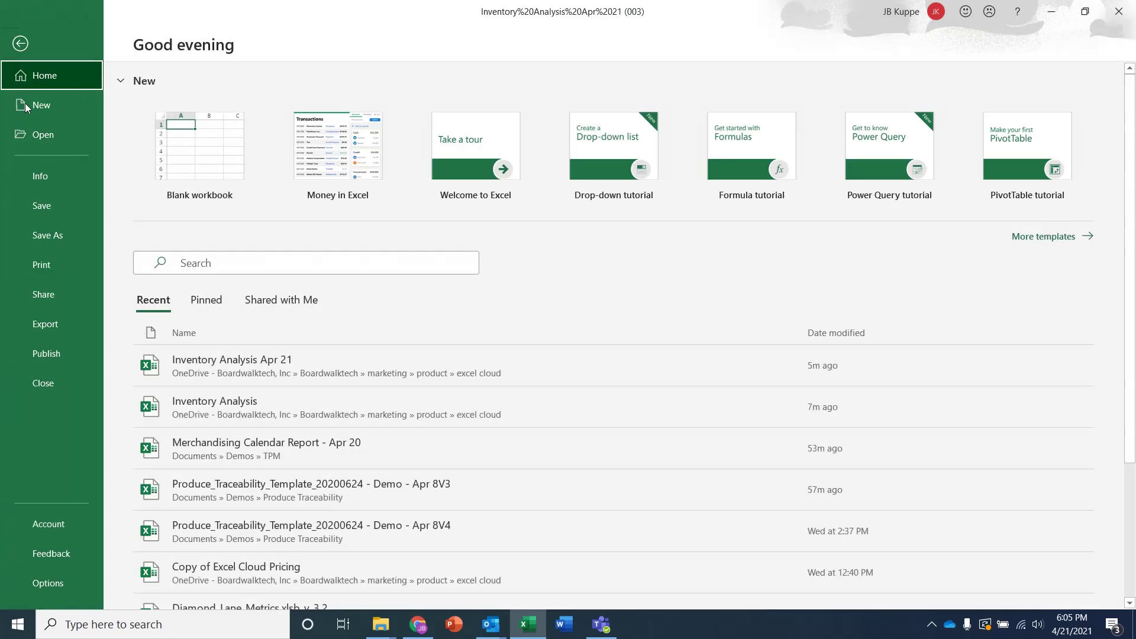
left_click(57, 394)
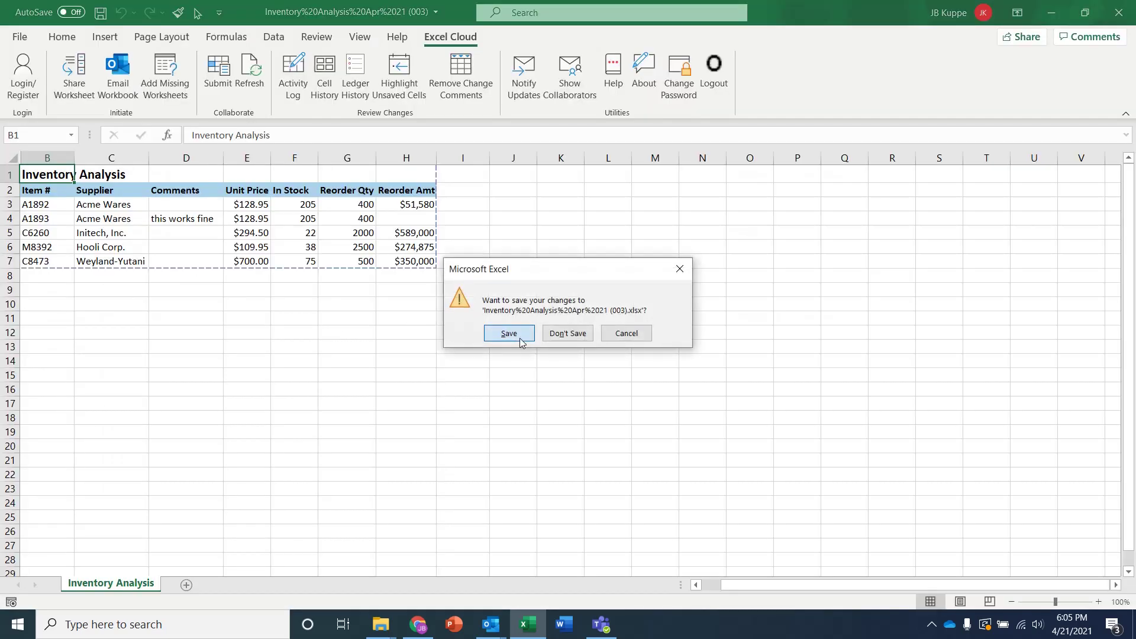
left_click(513, 335)
Reopen Inventory Analysis Apr 21 from the recent workbooks list
left_click(14, 37)
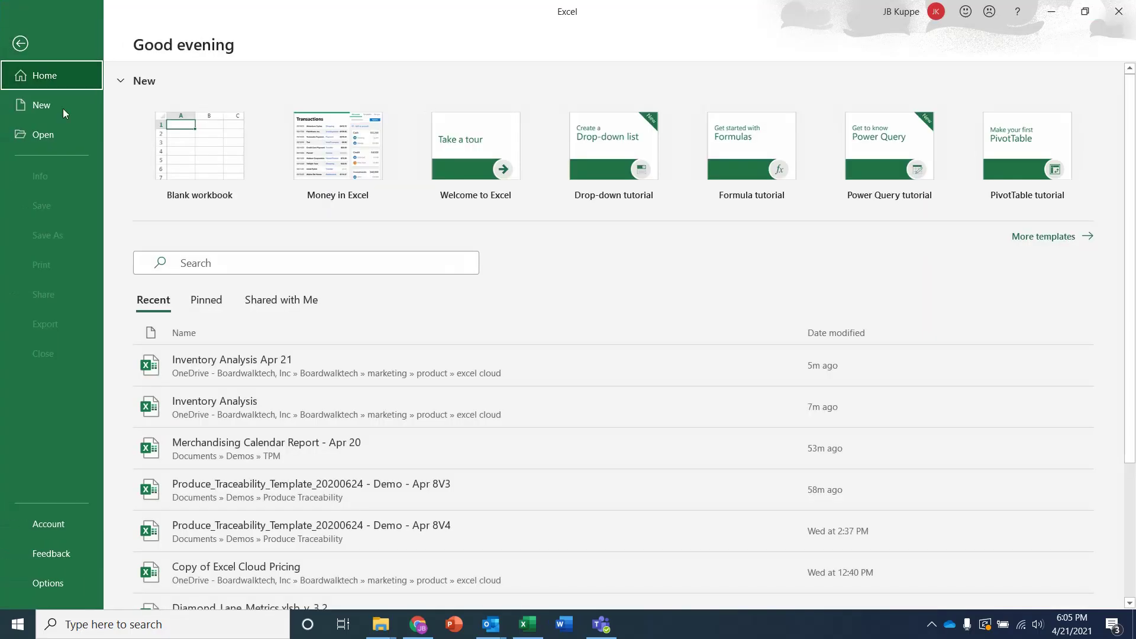
left_click(253, 362)
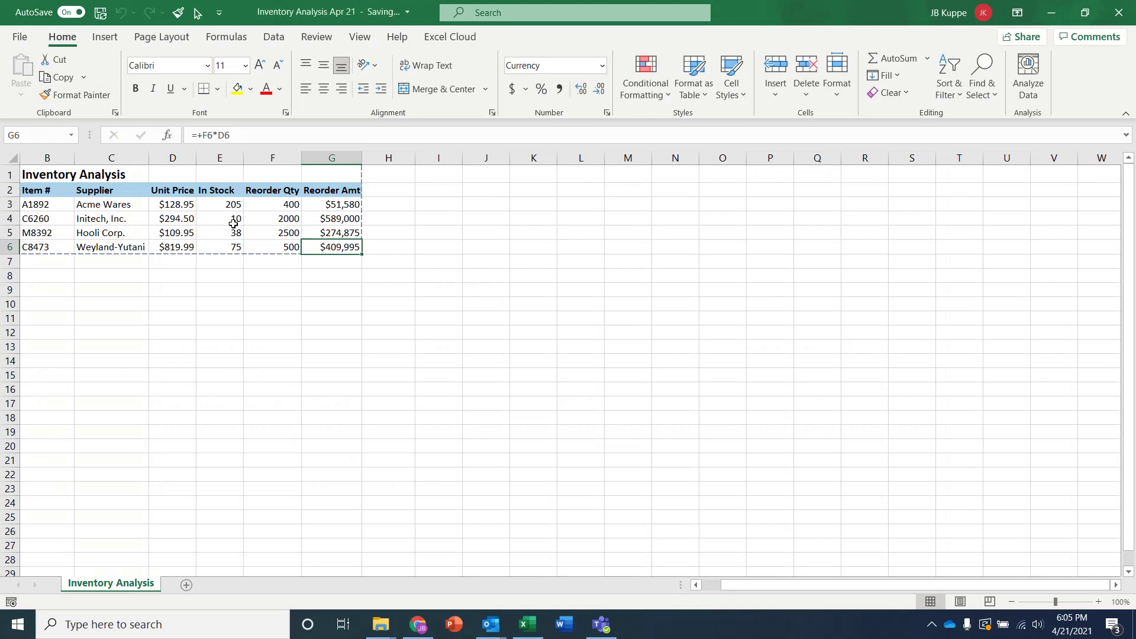
left_click(233, 219)
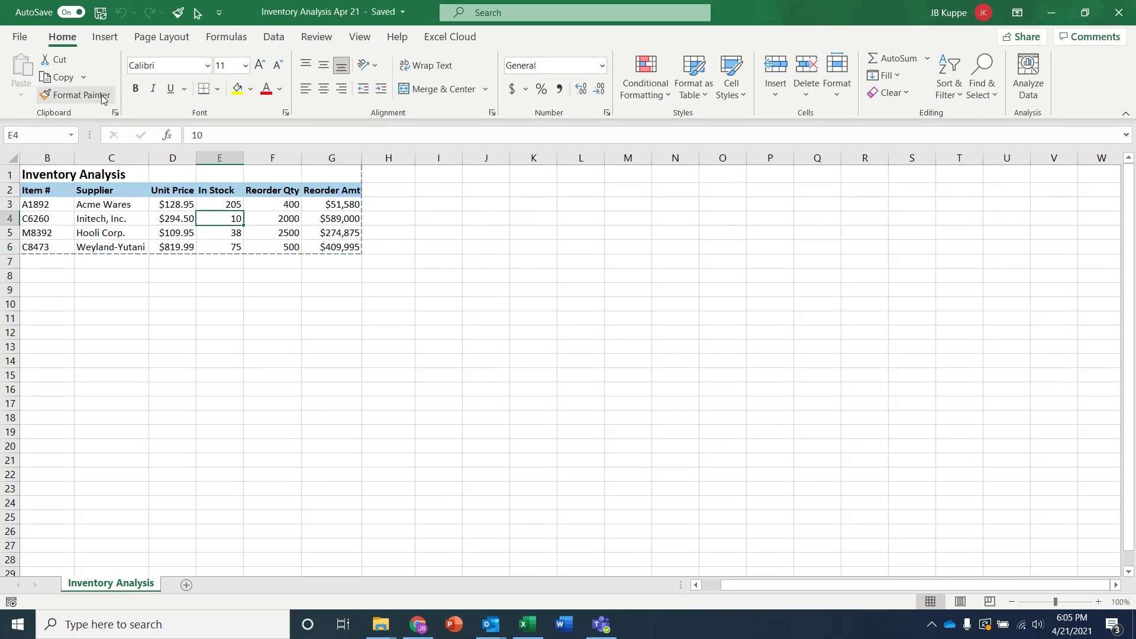
Refresh the sheet from Excel Cloud, logging in to Boardwalk to pull the A1893 row and Comments column
left_click(450, 36)
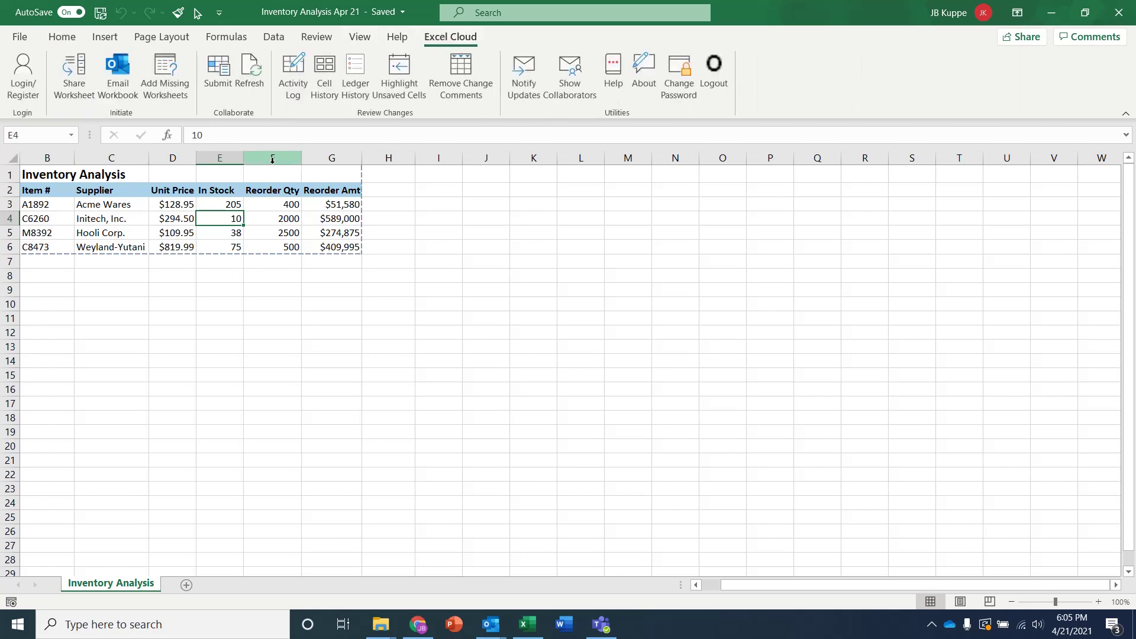
left_click(249, 74)
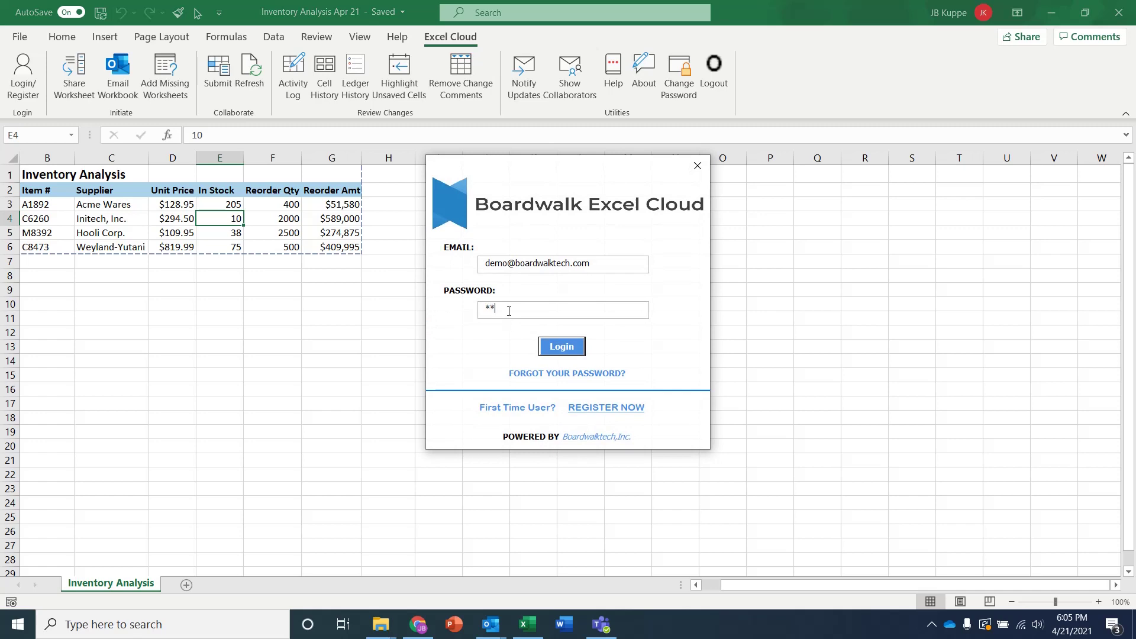
left_click(562, 346)
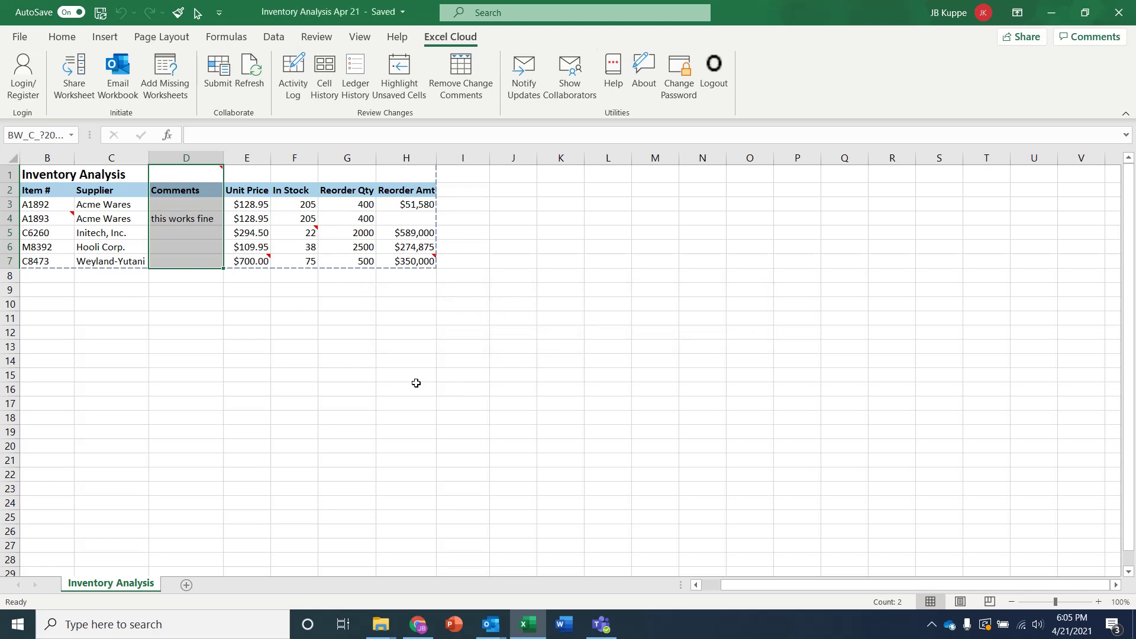
left_click(366, 375)
mouse_move(36, 217)
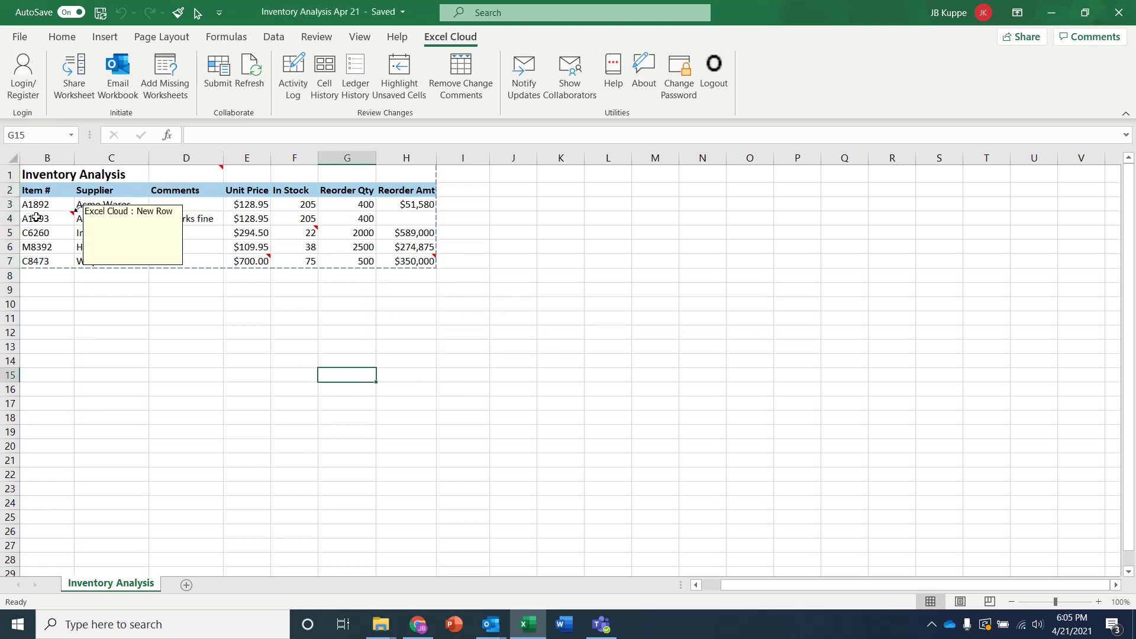
mouse_move(297, 235)
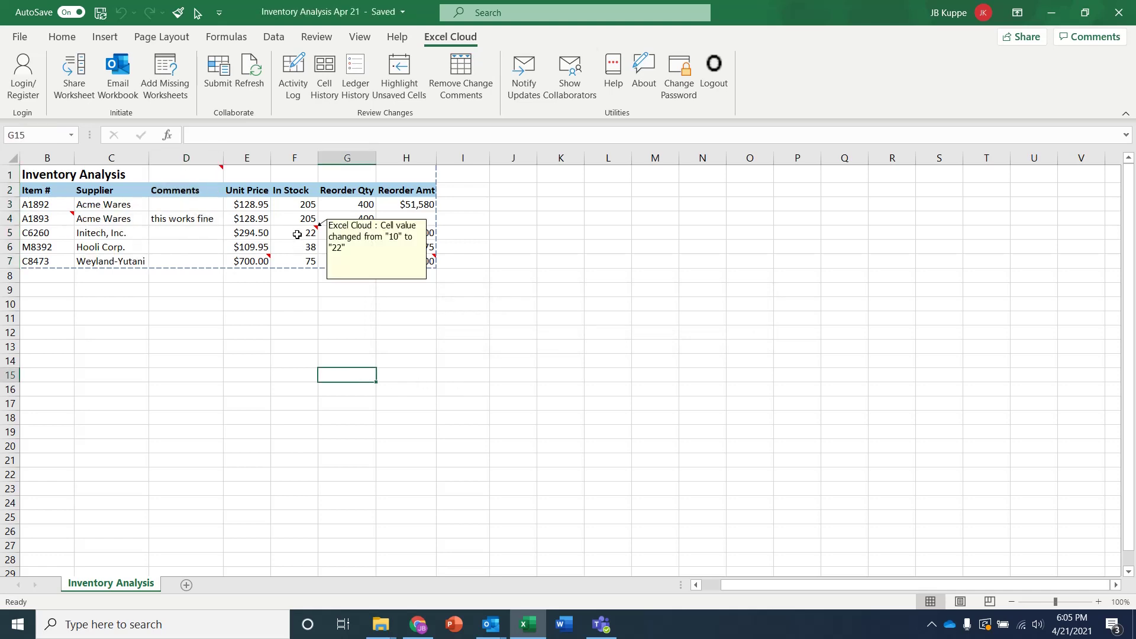
mouse_move(245, 261)
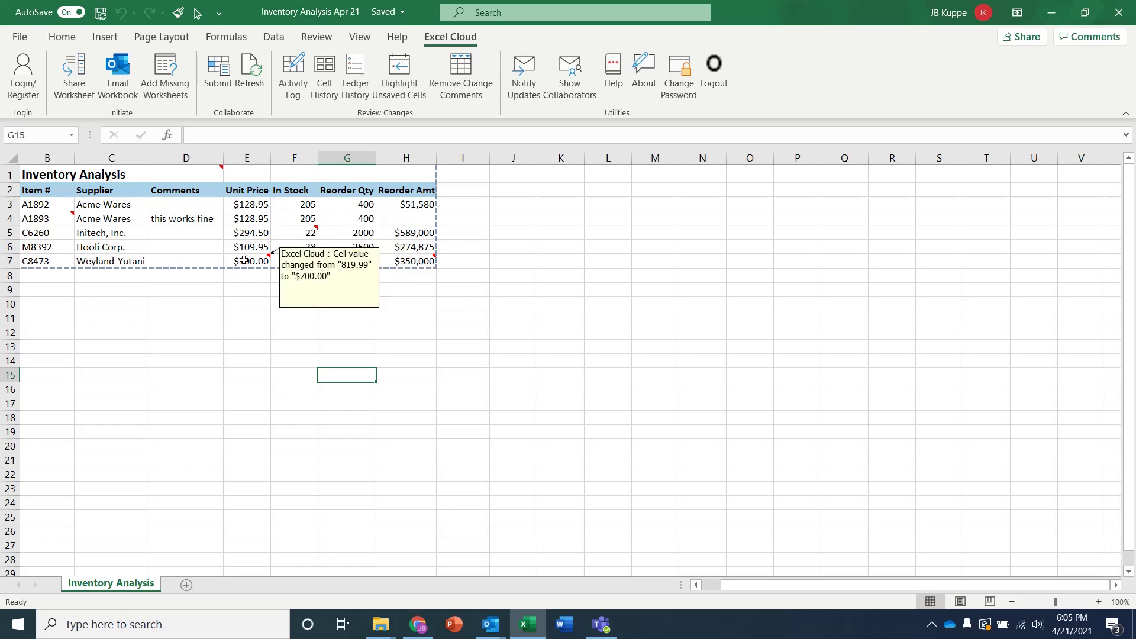
left_click(398, 259)
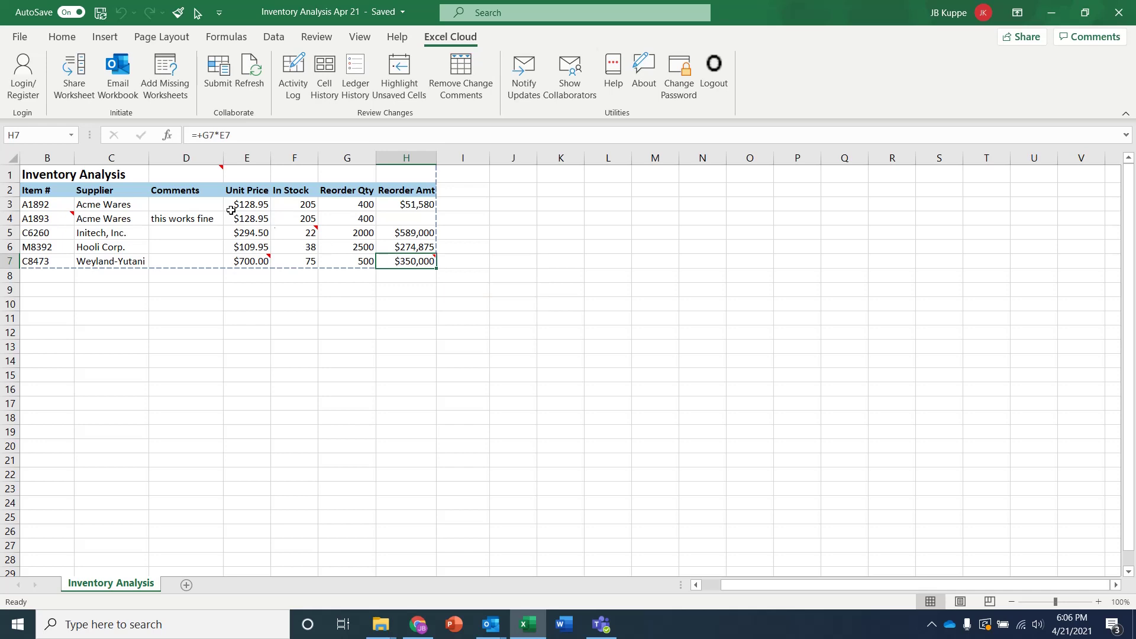
mouse_move(183, 173)
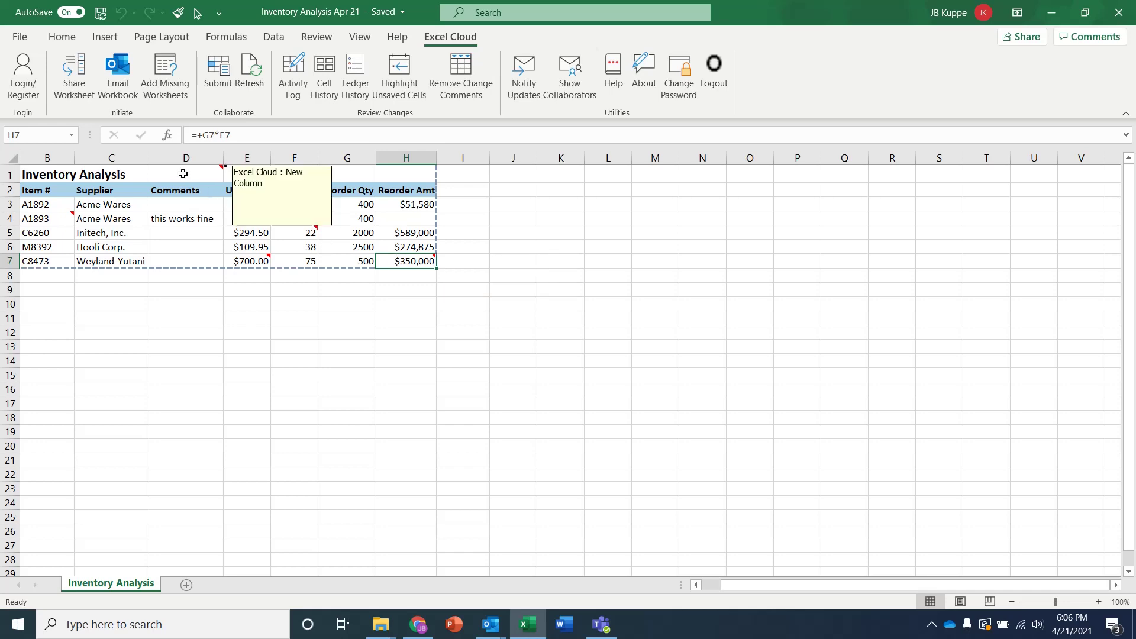
left_click(187, 209)
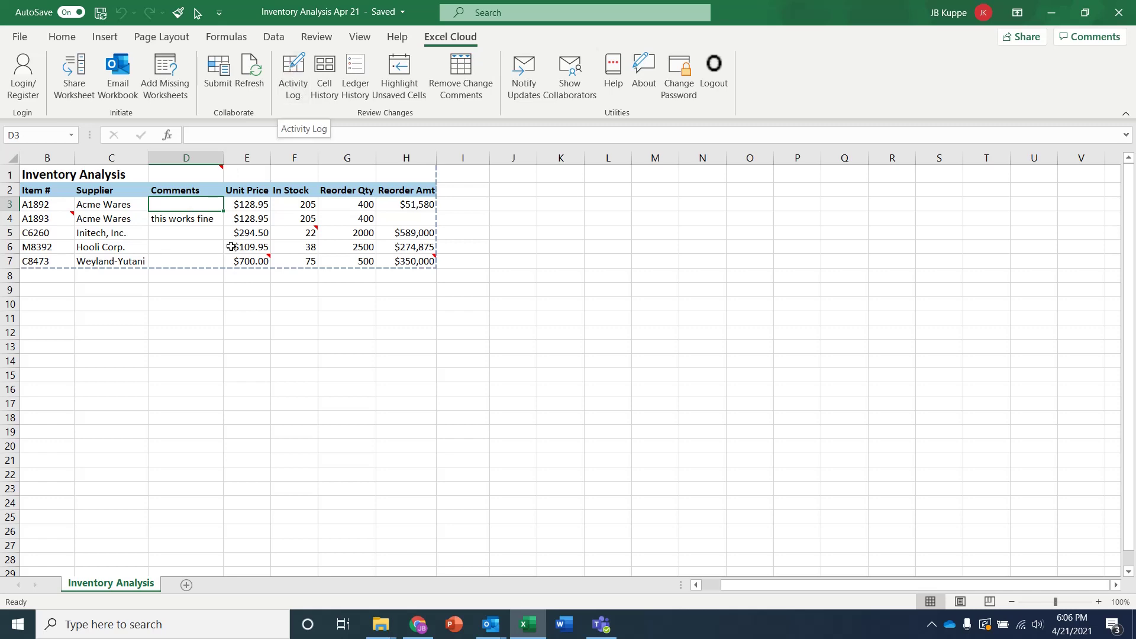
Enter 'ok' as C6260's comment in D5
left_click(192, 234)
type("ok")
key("Return")
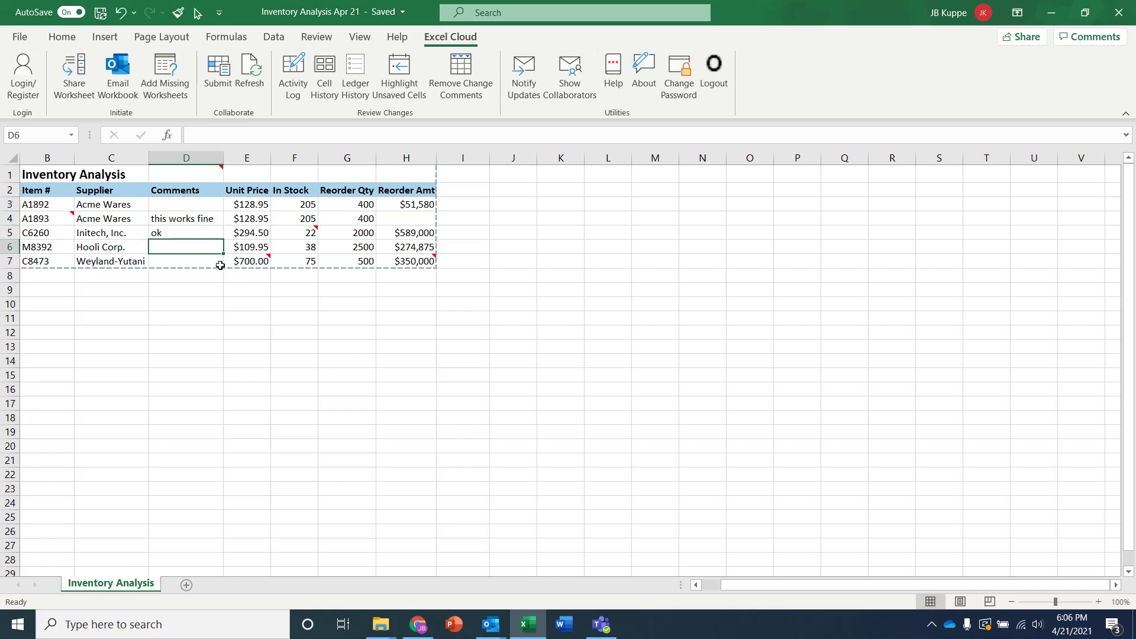
Submit the change to Excel Cloud with the update message 'my changes'
left_click(217, 65)
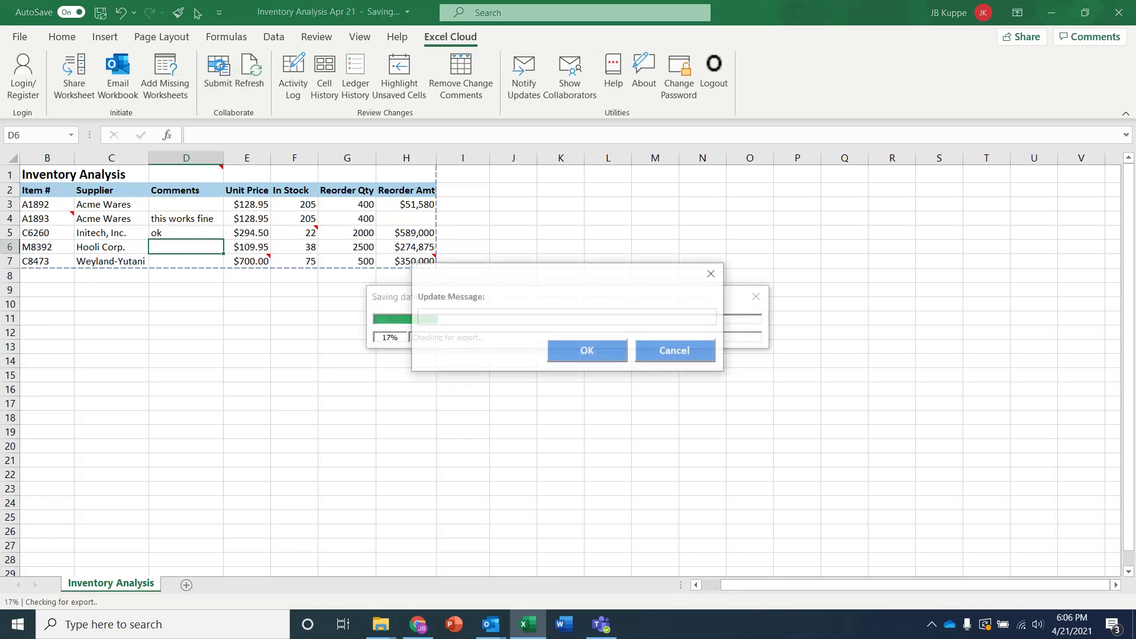
type("my changes")
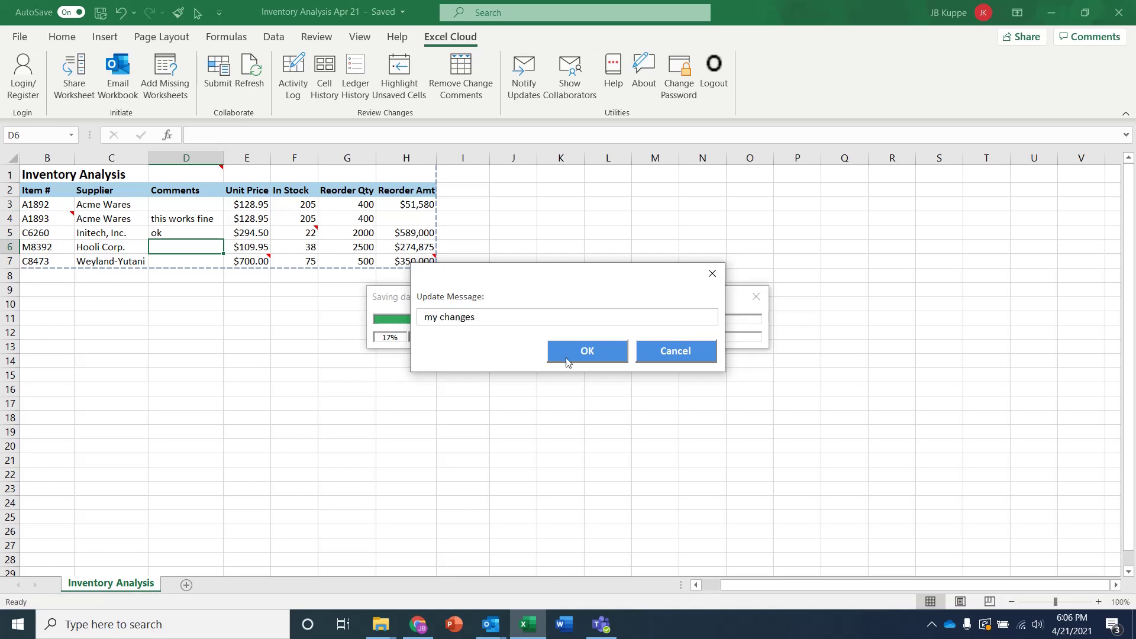
left_click(567, 361)
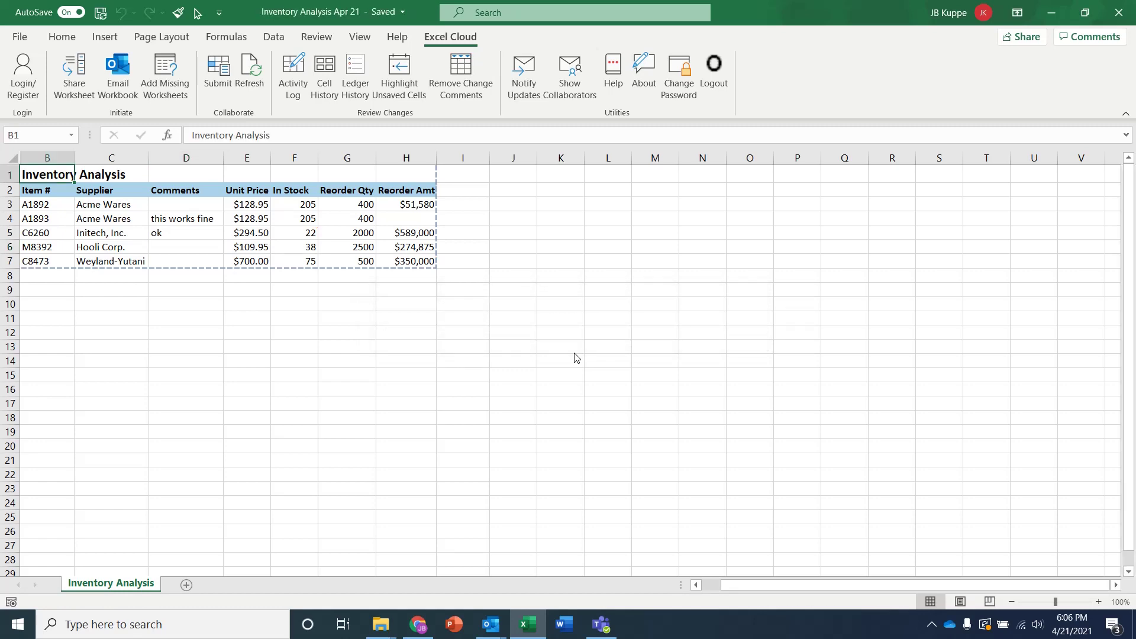
Show the Excel Cloud Activity Log for the Past Week period
left_click(336, 258)
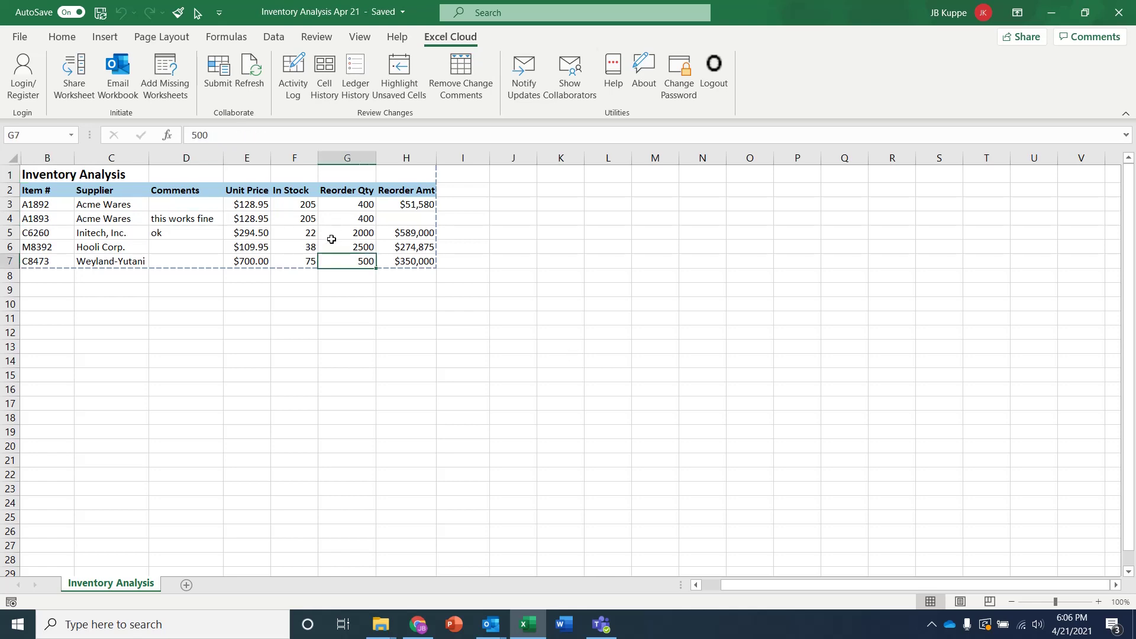
left_click(290, 71)
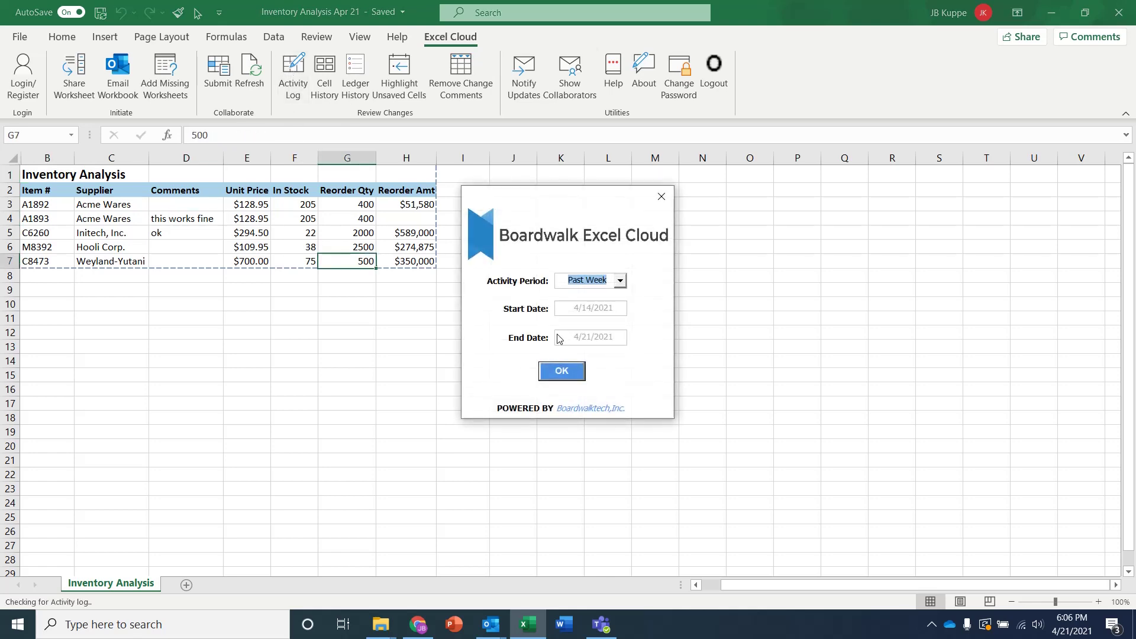
left_click(555, 372)
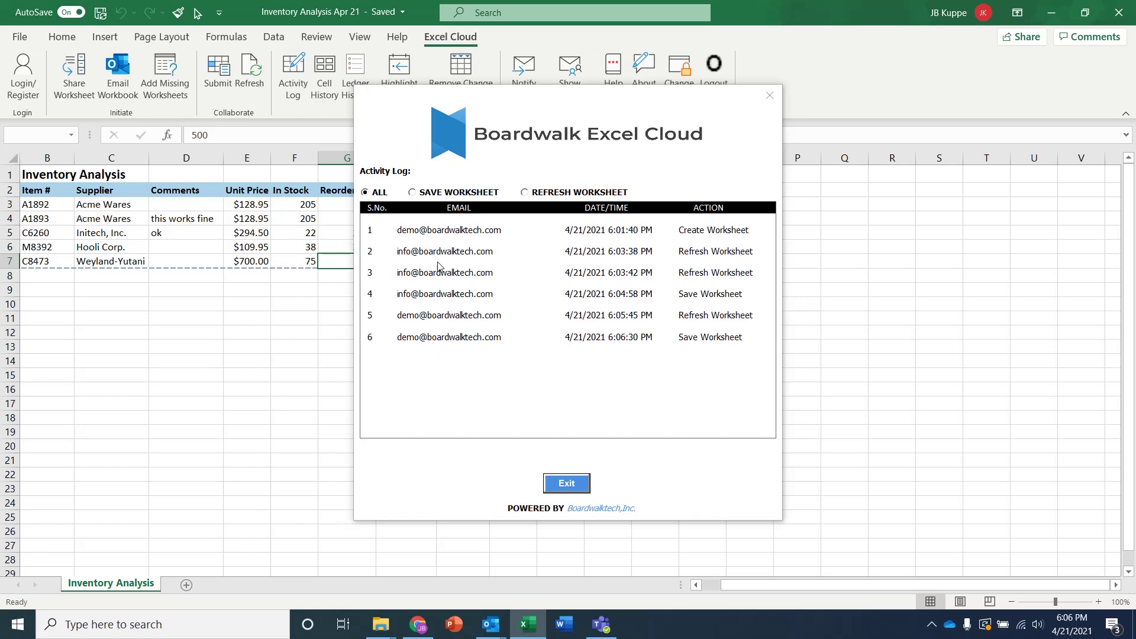
Generate the past-week Cell History for C6260's In Stock cell (22, then 10), then return to Inventory Analysis
left_click(563, 483)
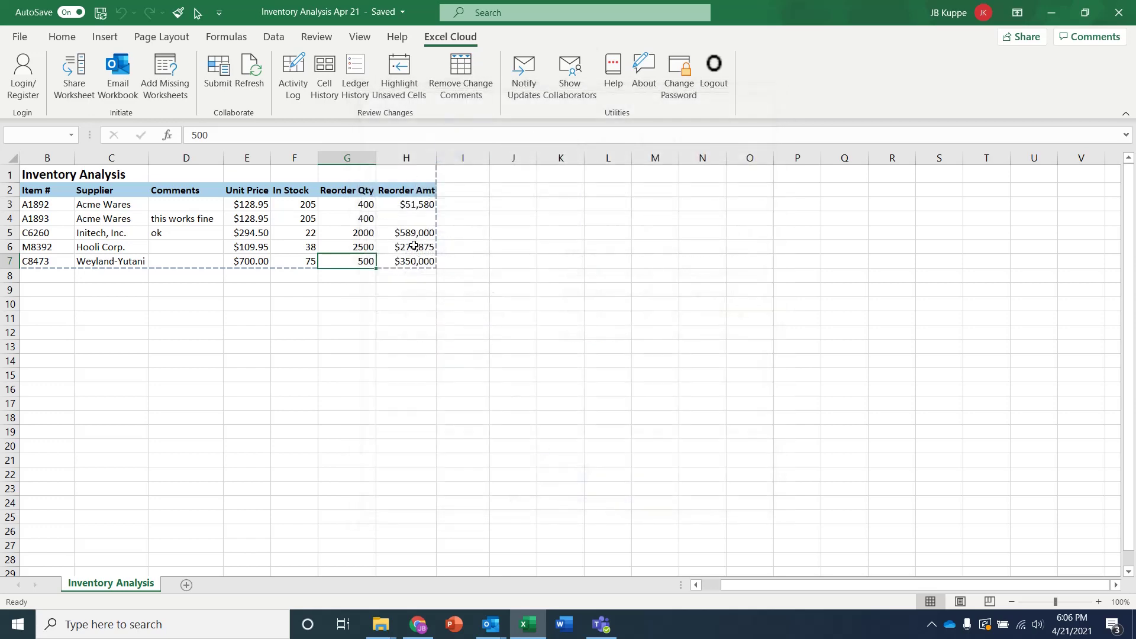
left_click(289, 291)
left_click(292, 231)
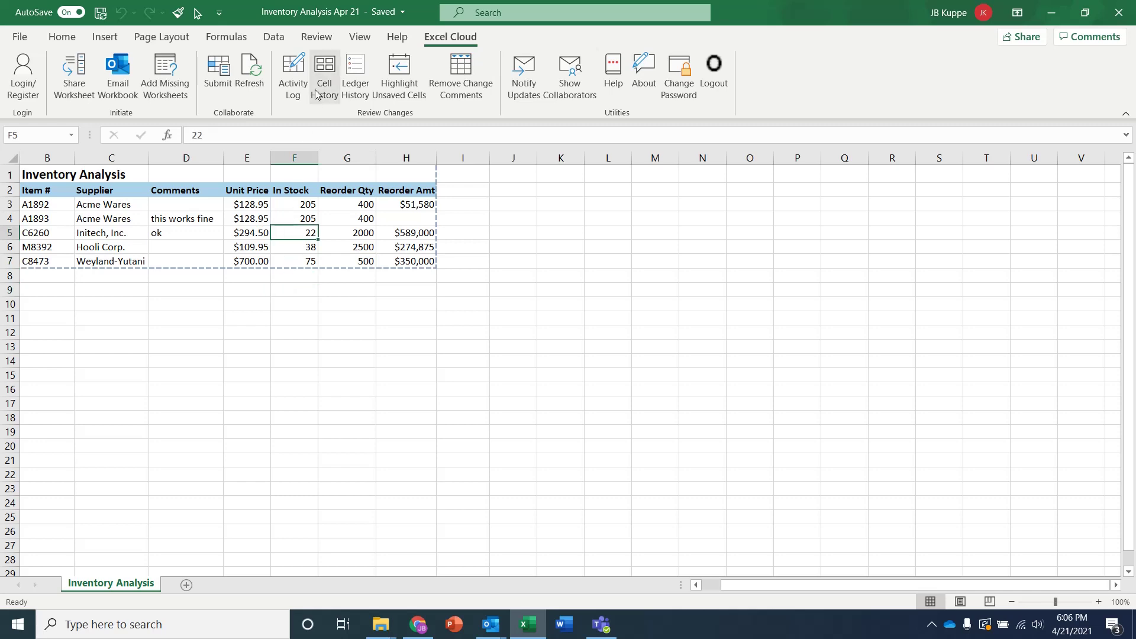
left_click(328, 64)
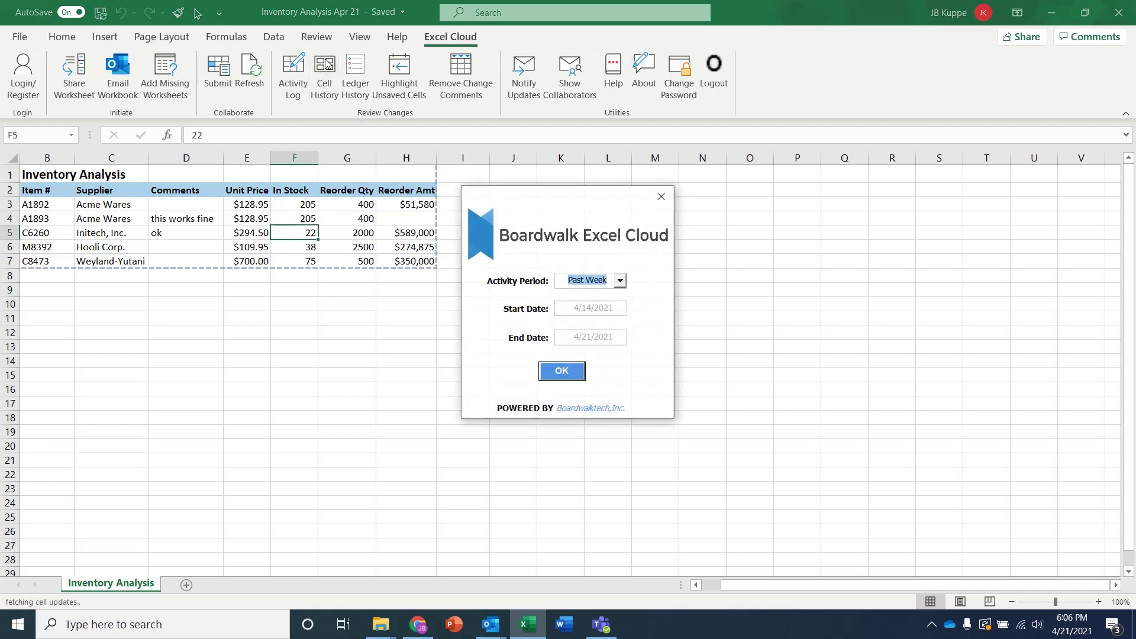
left_click(561, 372)
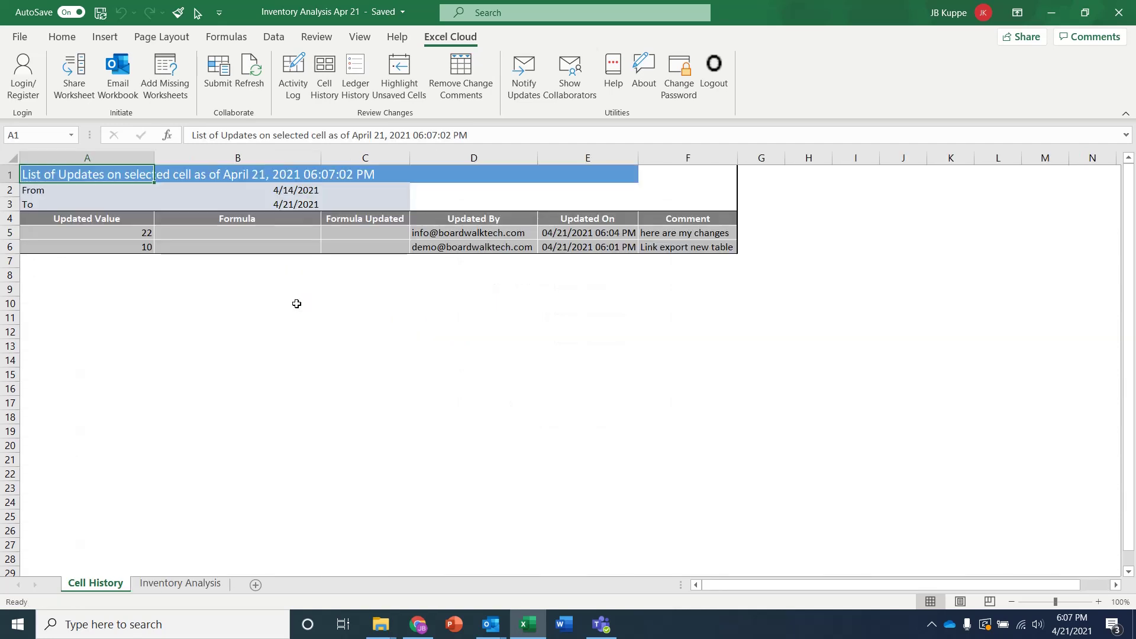
left_click(135, 247)
left_click(134, 234)
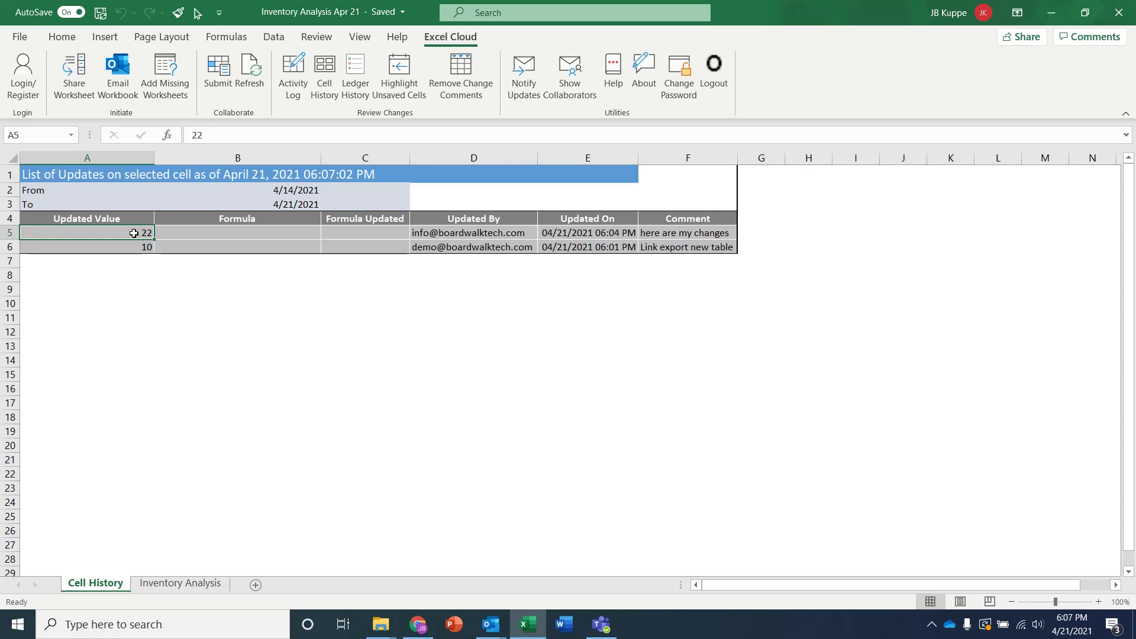
left_click(213, 591)
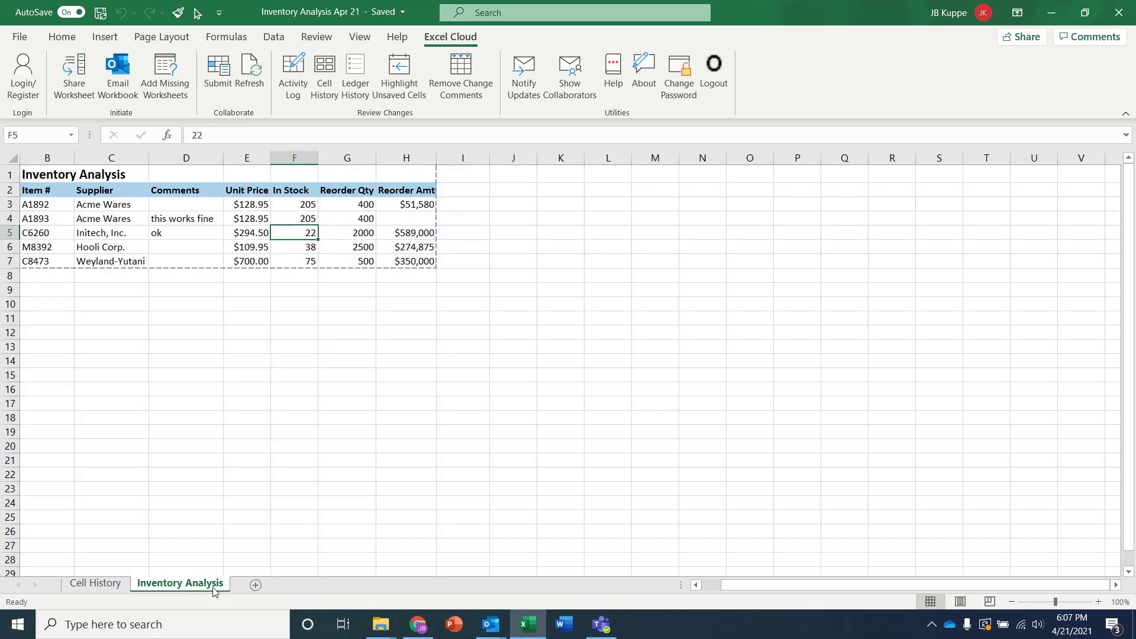
Generate the past-week Ledger History sheet and review who made updates 12793 and 12799
left_click(246, 245)
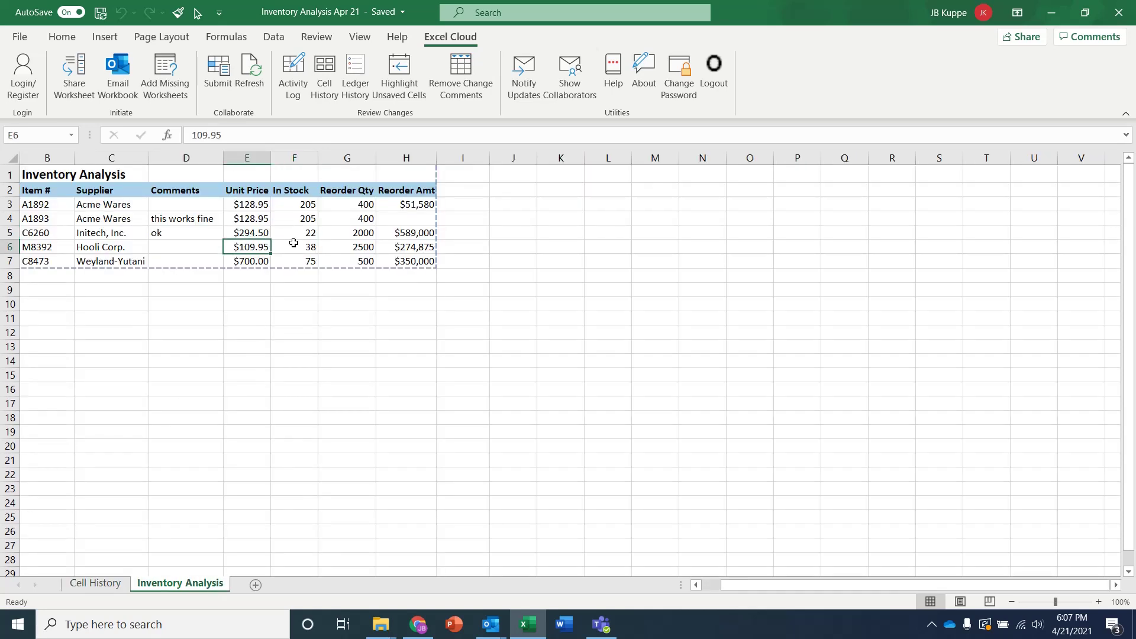
left_click(355, 70)
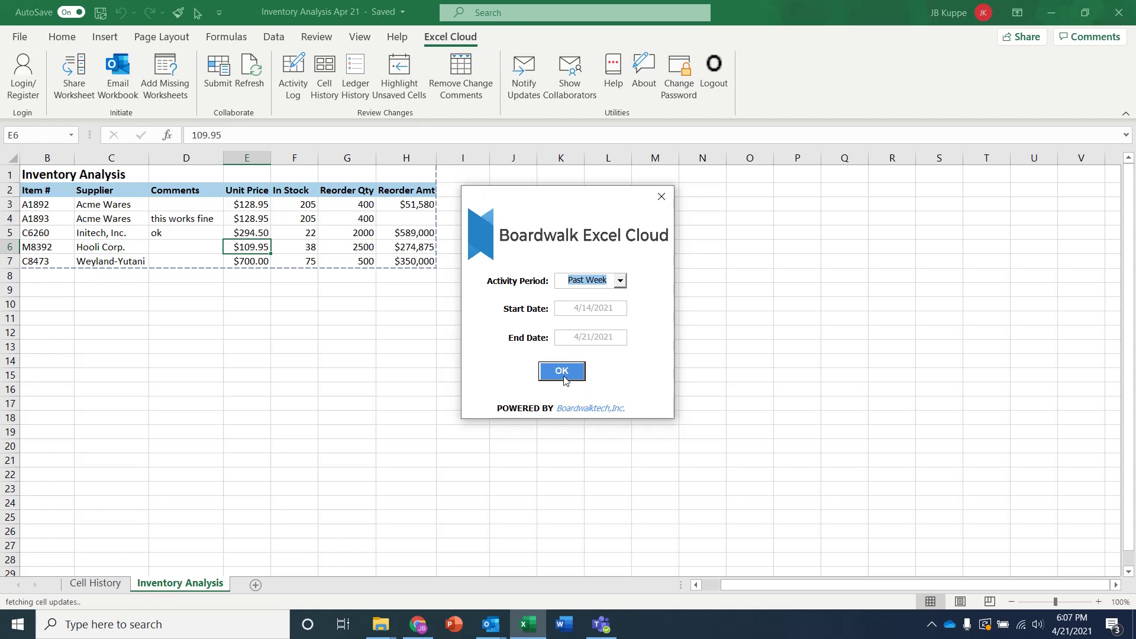
left_click(562, 372)
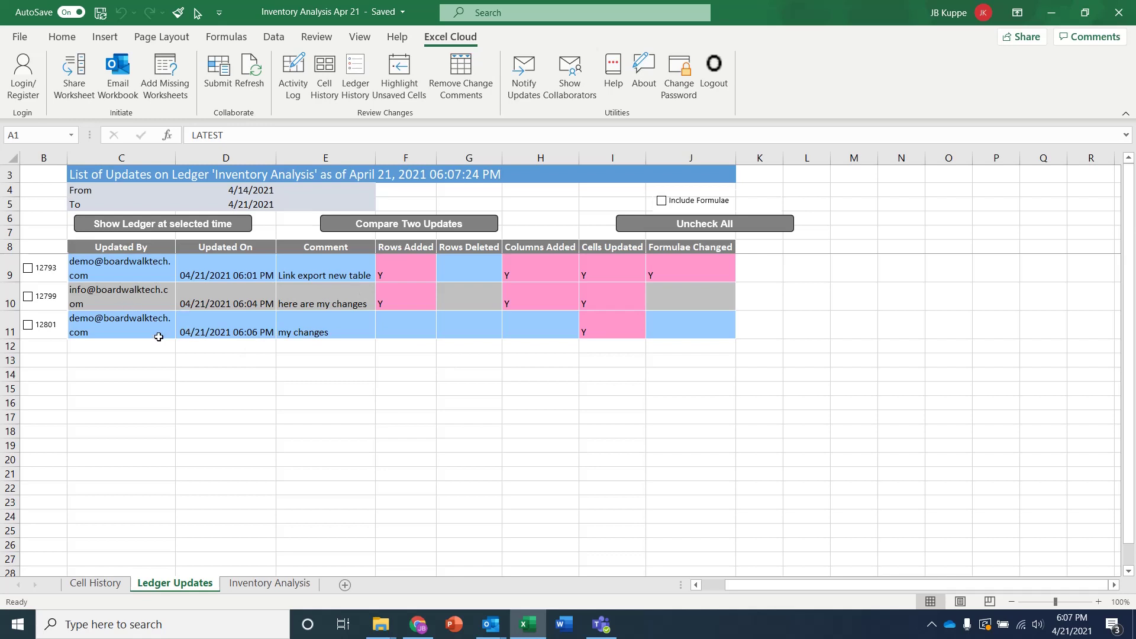
left_click(133, 269)
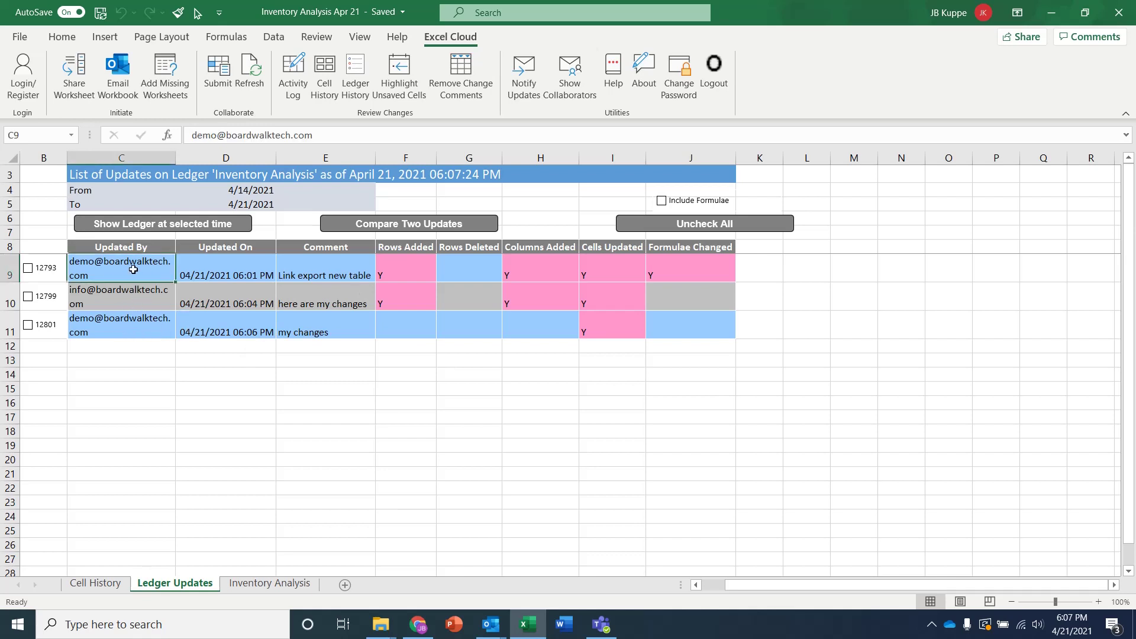
left_click(112, 297)
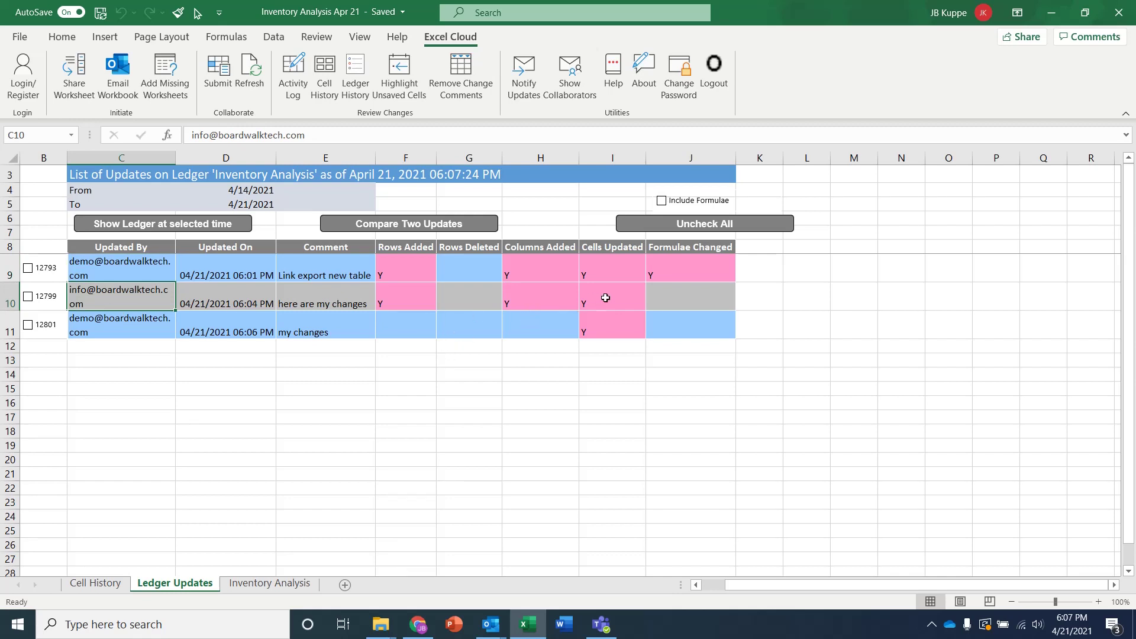
Show the ledger as of update 12801 with all ledger changes marked, checking C6260's comment change to ok
left_click(27, 325)
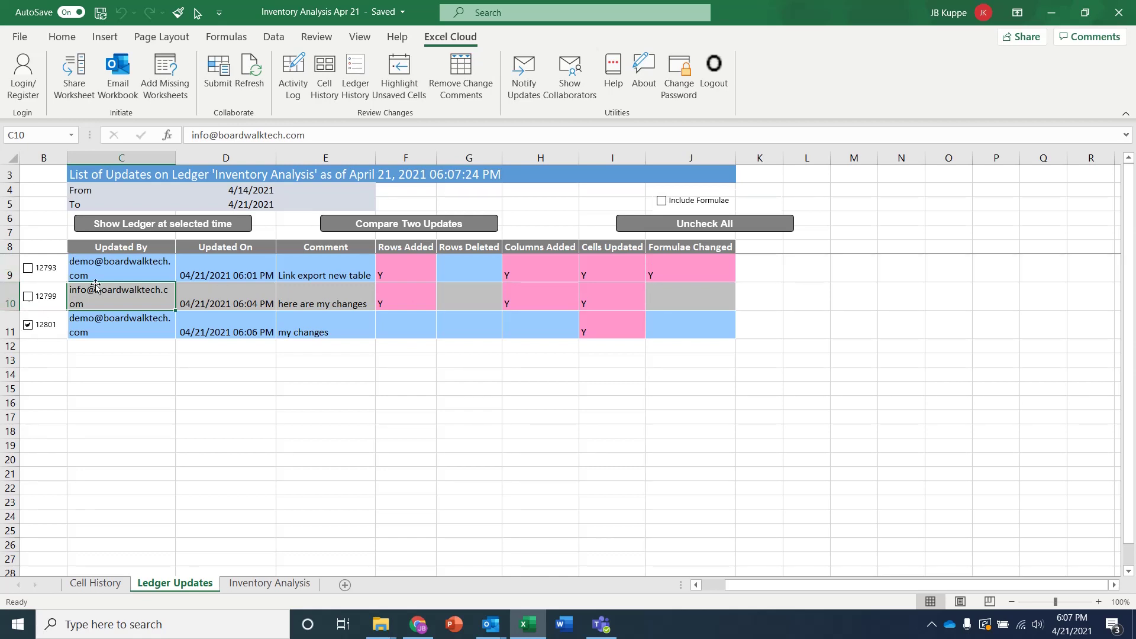
left_click(138, 223)
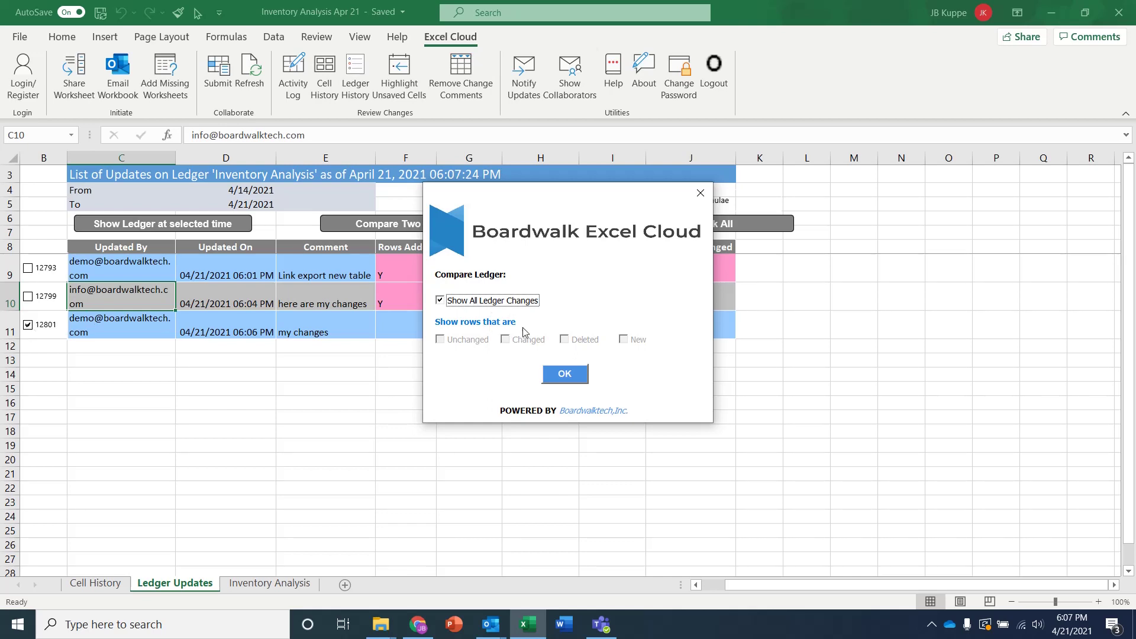
left_click(565, 377)
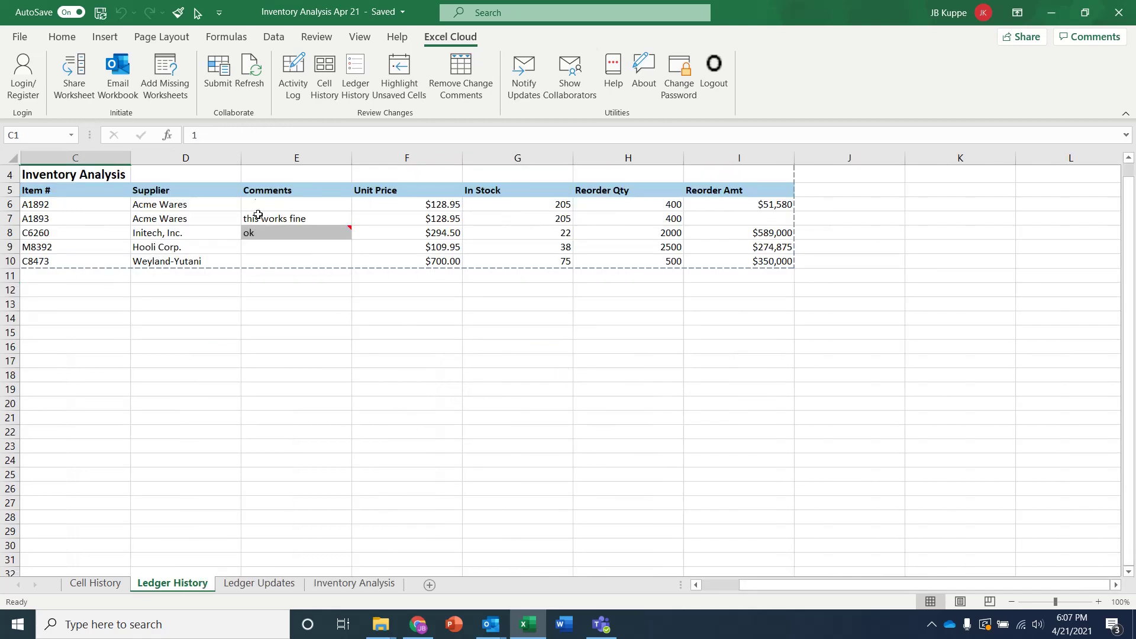
mouse_move(261, 229)
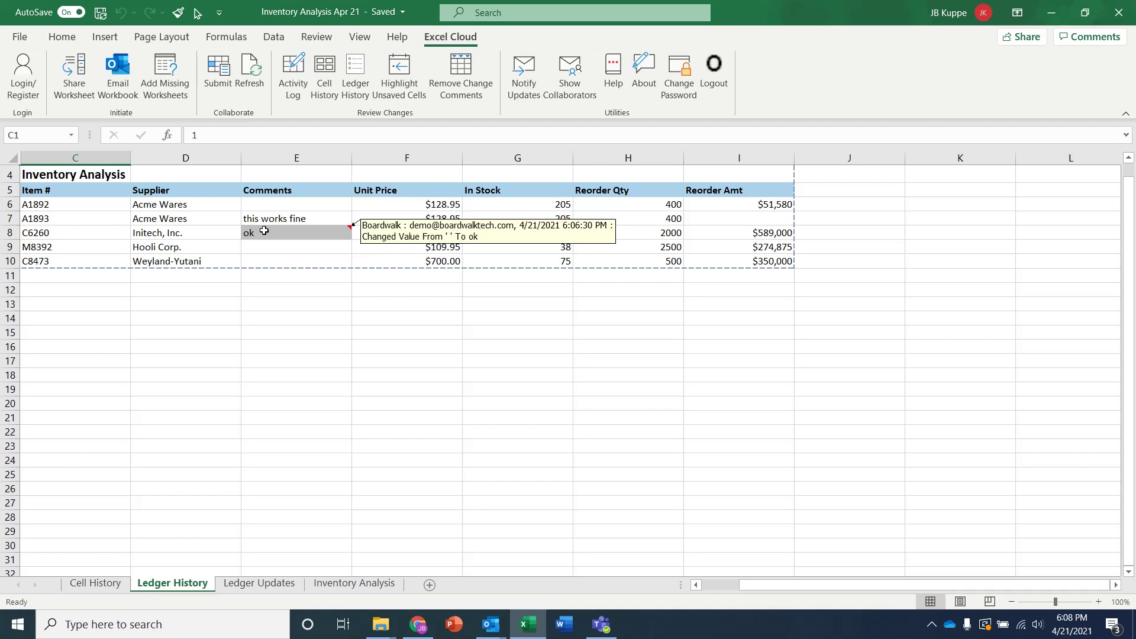
Review the Notify Updates settings (notify as soon as changes are saved) and close them unchanged
left_click(260, 584)
left_click(354, 584)
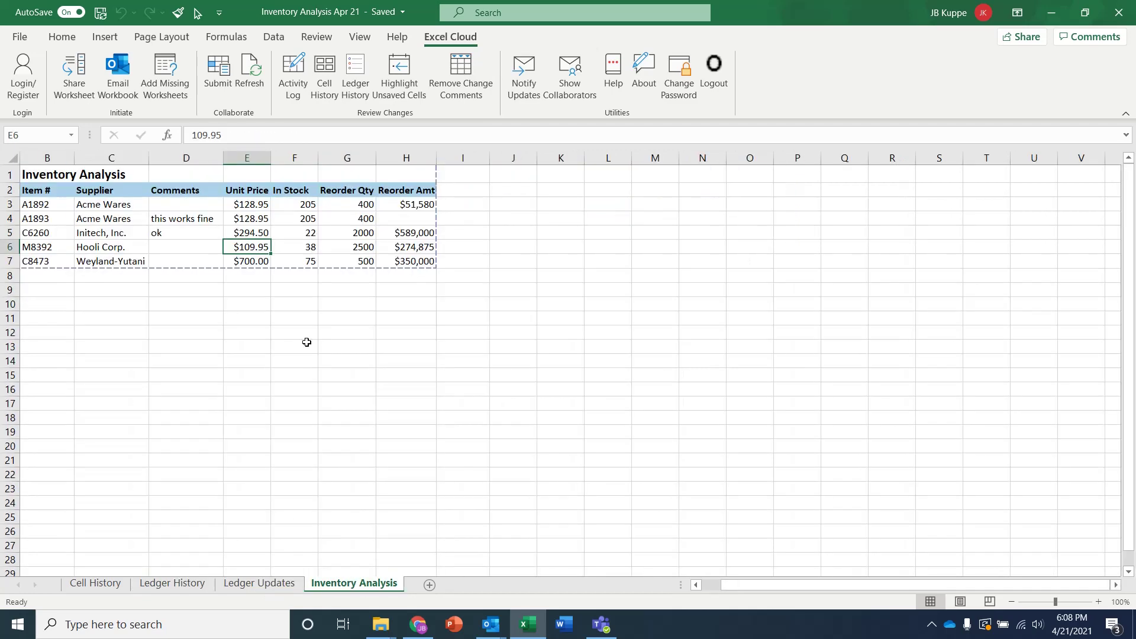
left_click(314, 230)
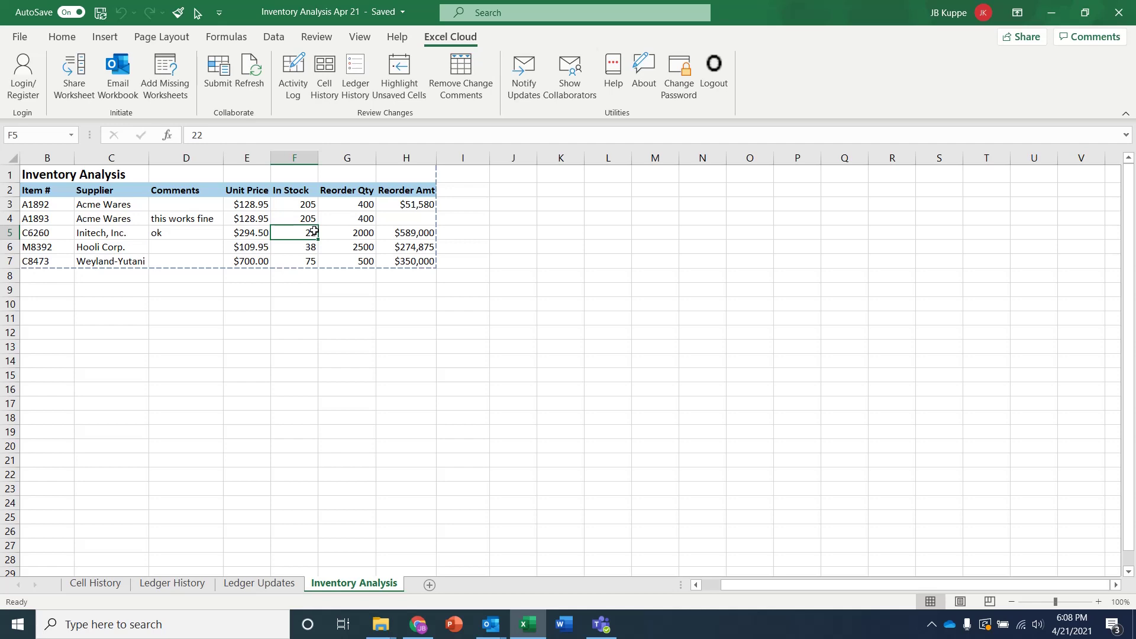
left_click(531, 79)
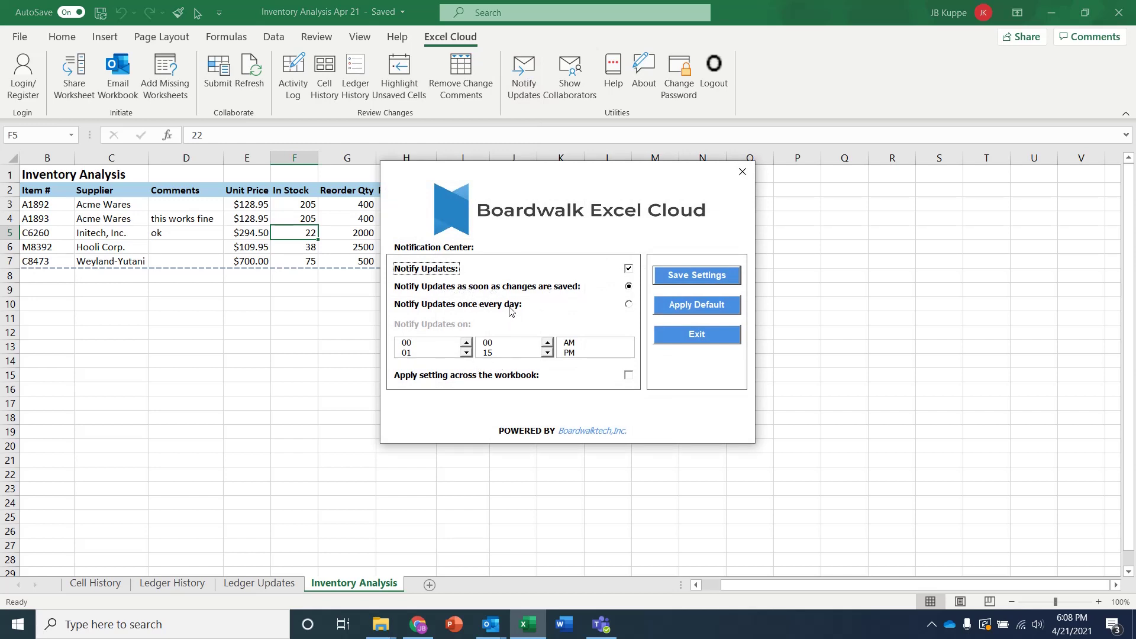
left_click(743, 172)
In the demo Outlook inbox, read the Collaborator Added and Changes are submitted notification emails
mouse_move(488, 633)
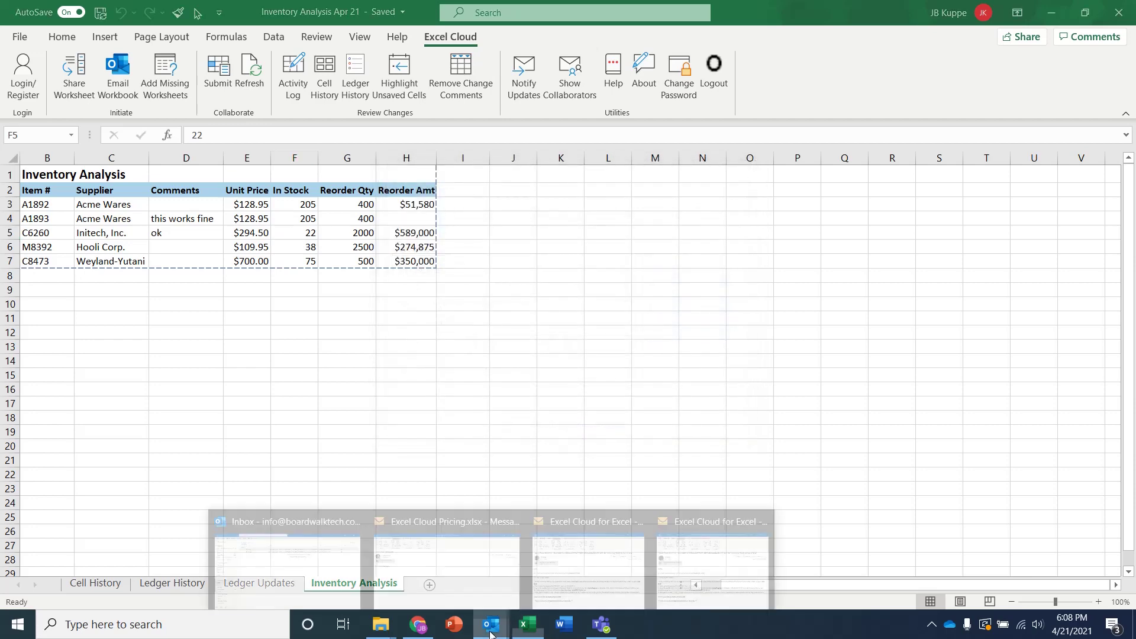
left_click(292, 583)
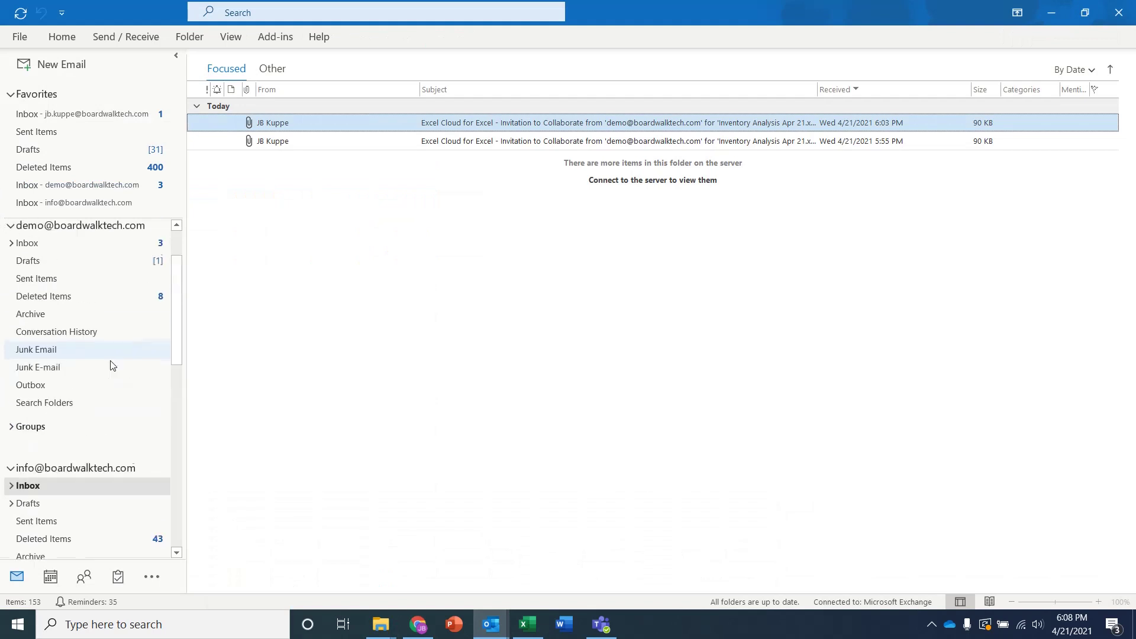
left_click(66, 282)
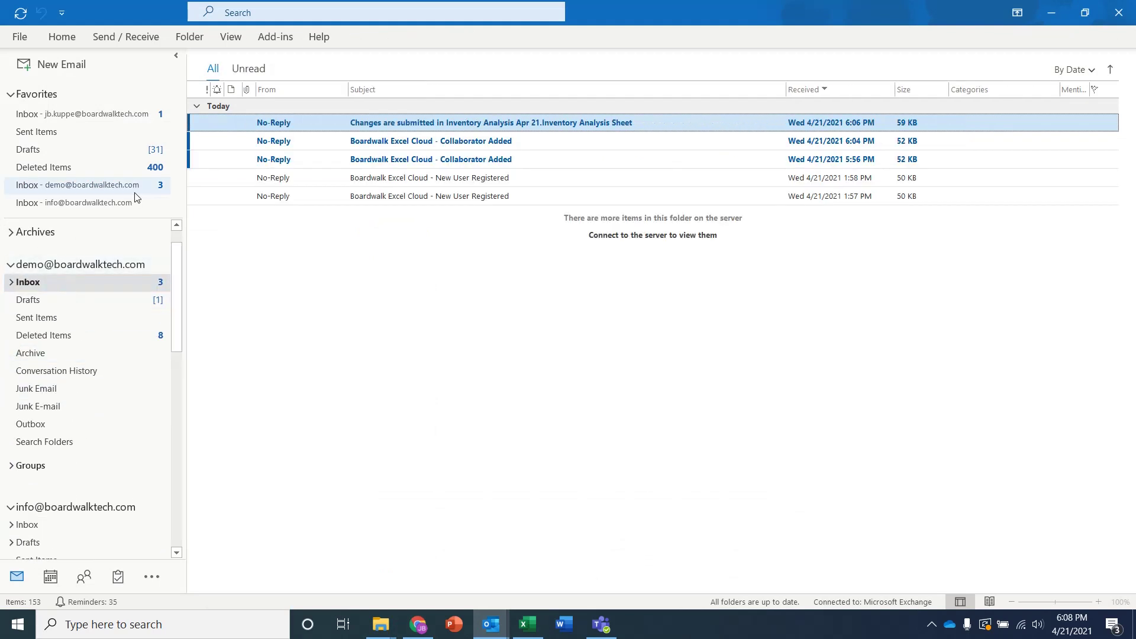
left_click(356, 147)
double_click(356, 147)
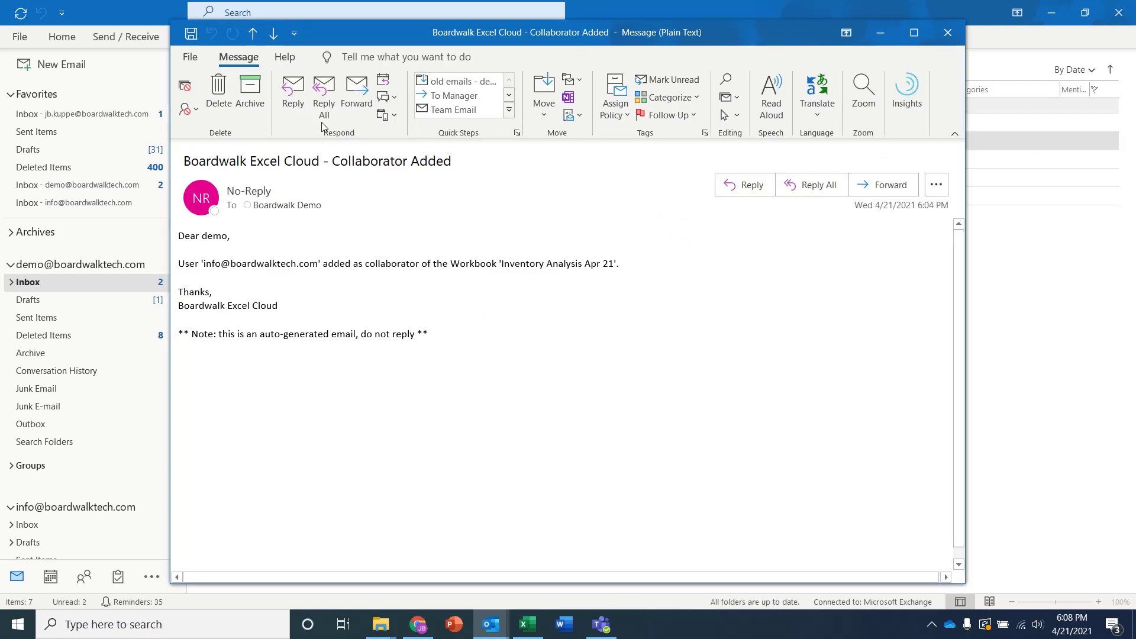
left_click(253, 33)
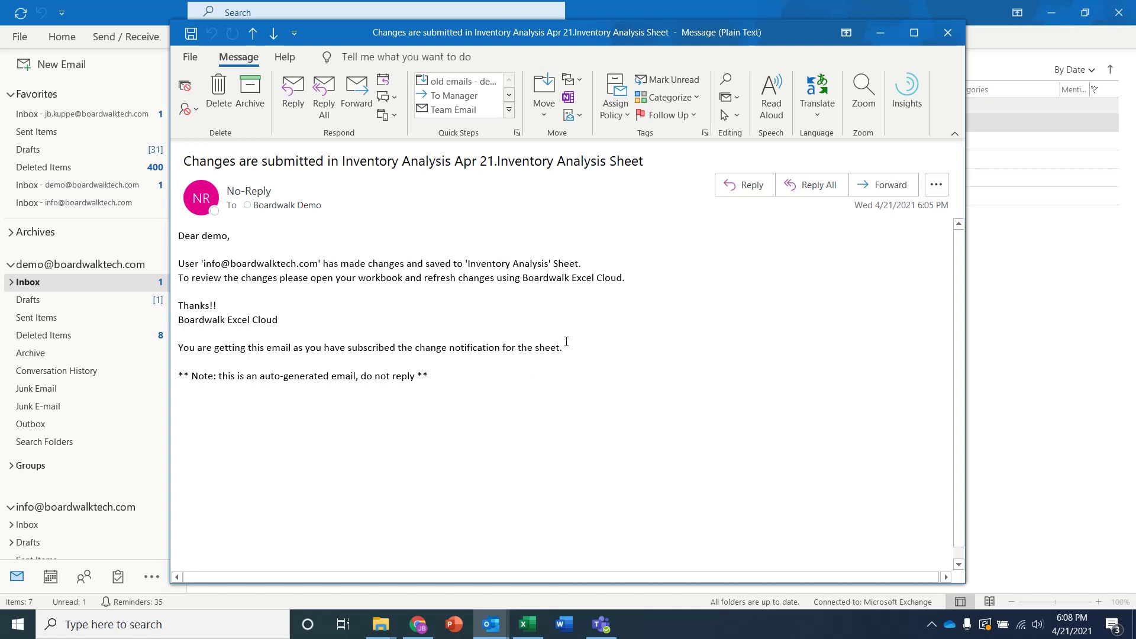
left_click(945, 32)
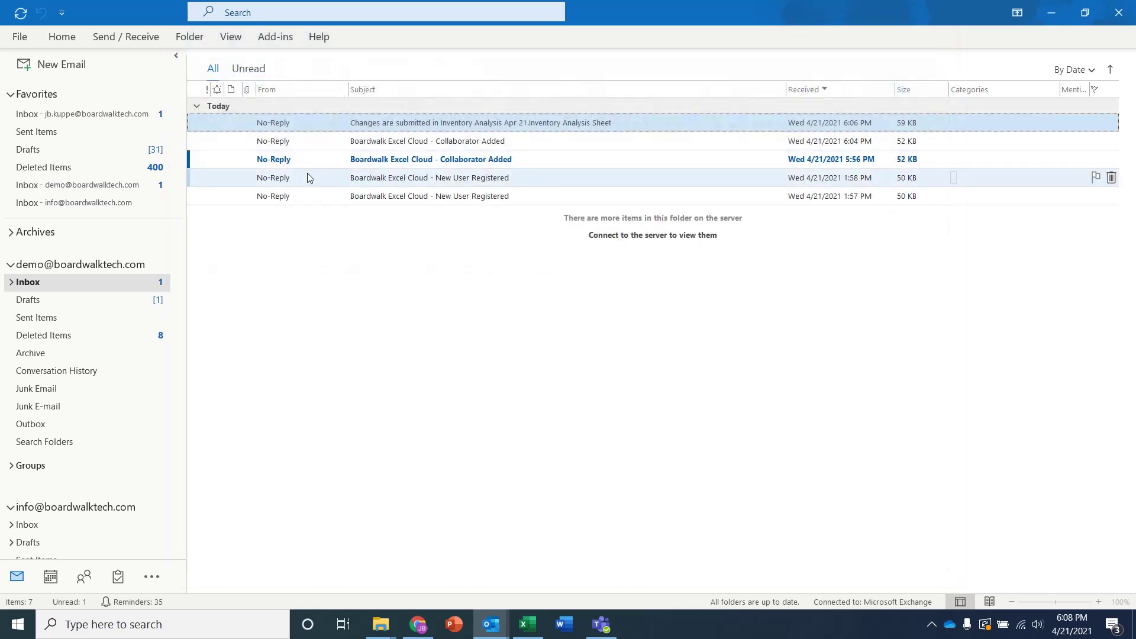
left_click(527, 624)
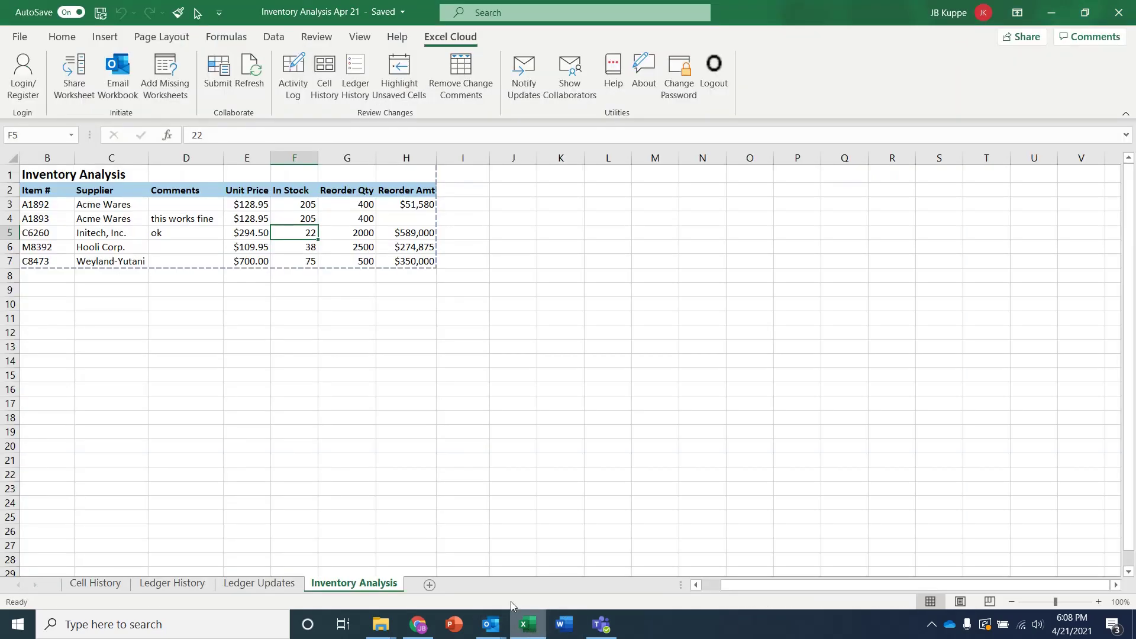
left_click(286, 219)
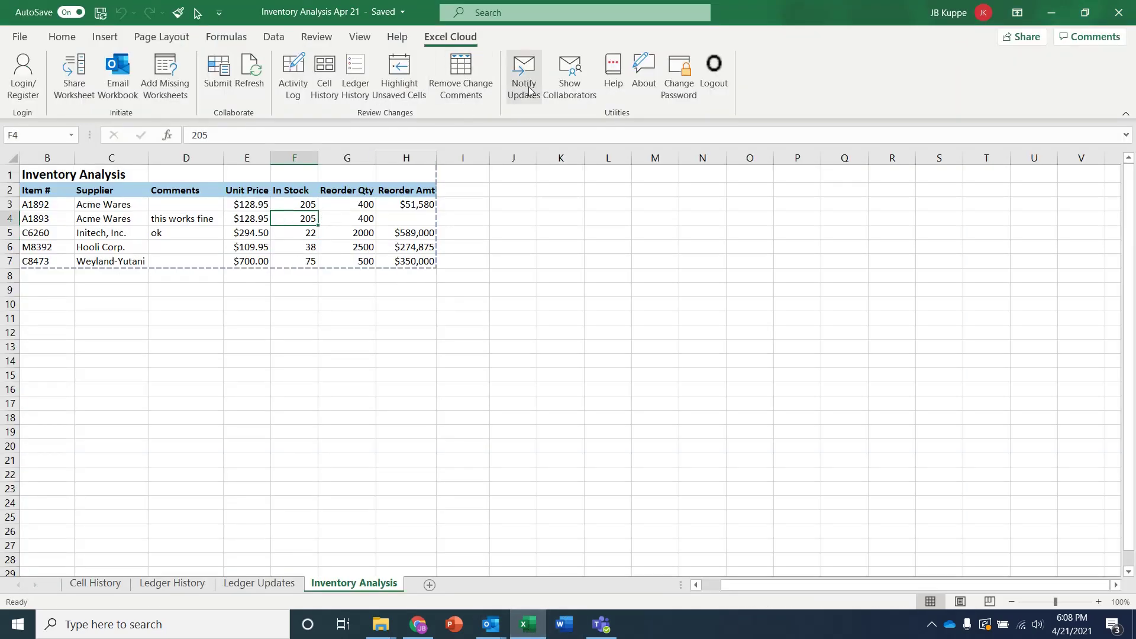
left_click(578, 66)
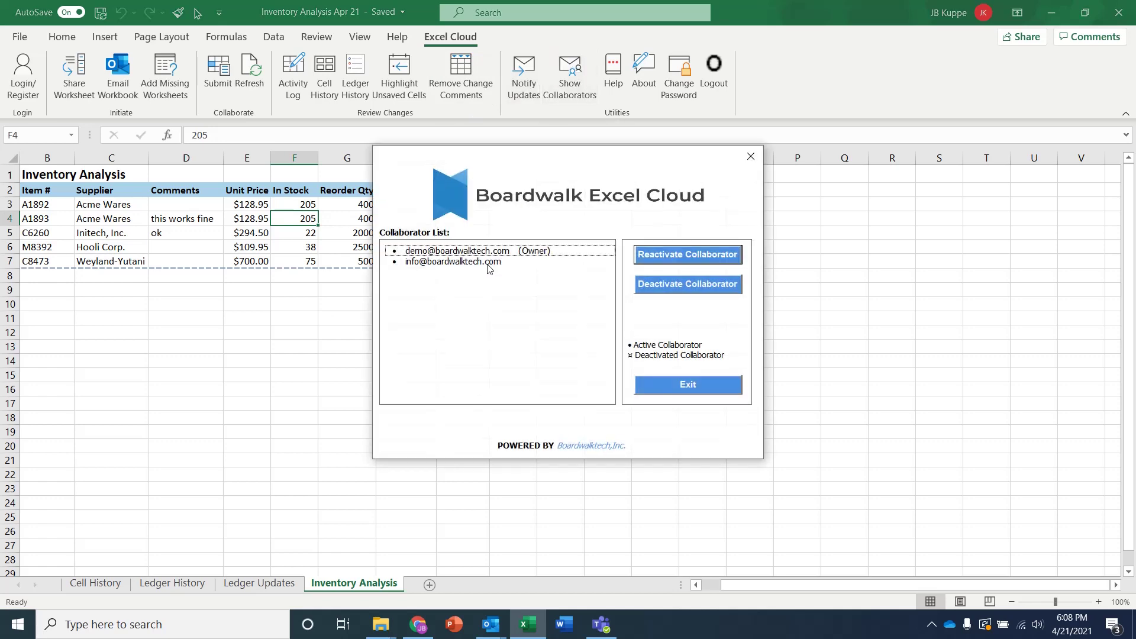
left_click(453, 251)
left_click(443, 263)
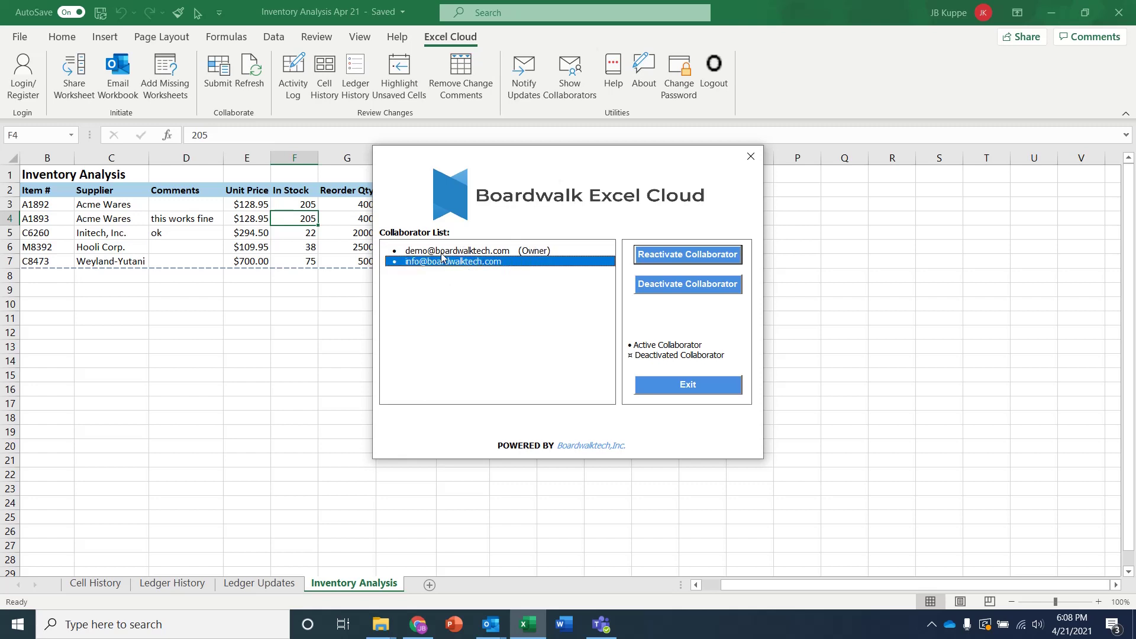
left_click(442, 252)
left_click(432, 264)
left_click(688, 385)
left_click(293, 232)
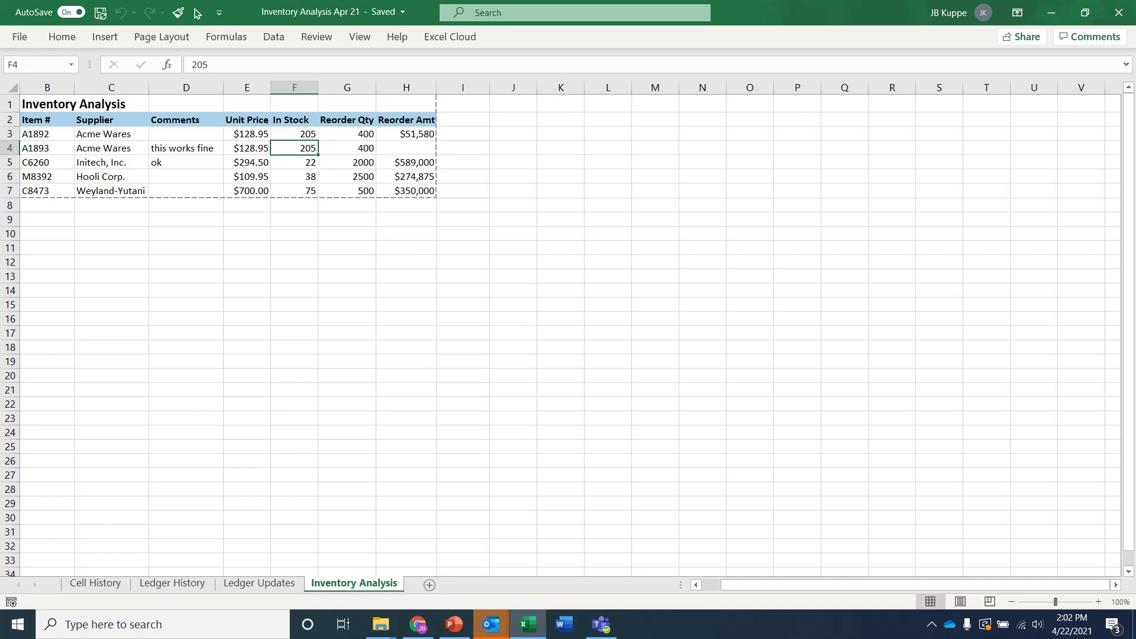
In Chrome, go to Demo Sites > Boardwalk Excel Cloud and log in to the dashboard
left_click(418, 624)
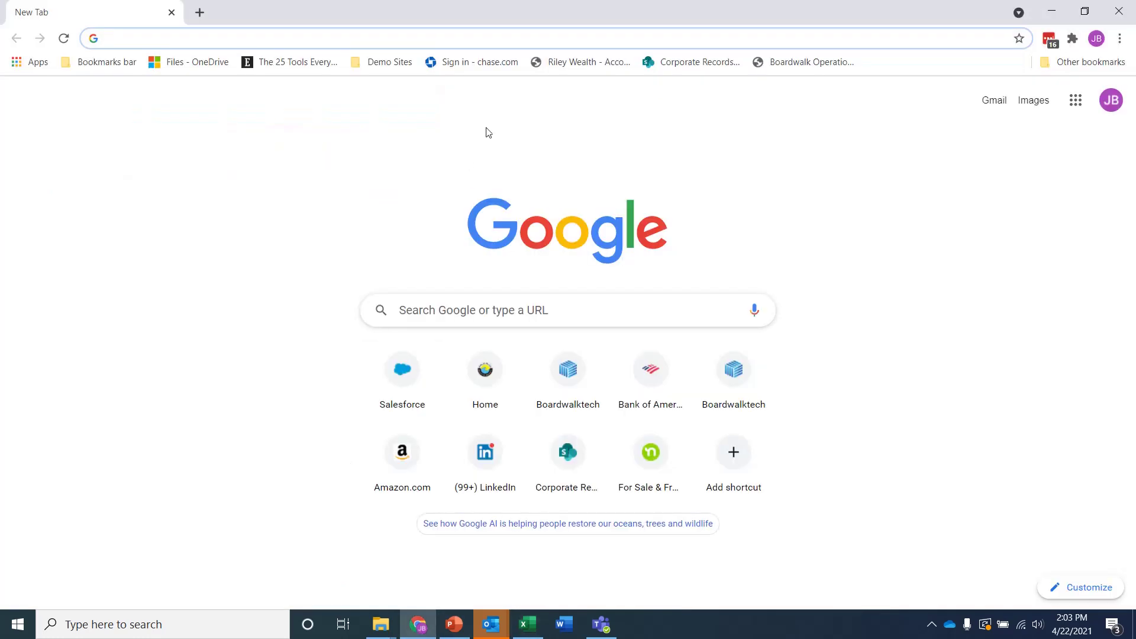
left_click(388, 61)
left_click(405, 186)
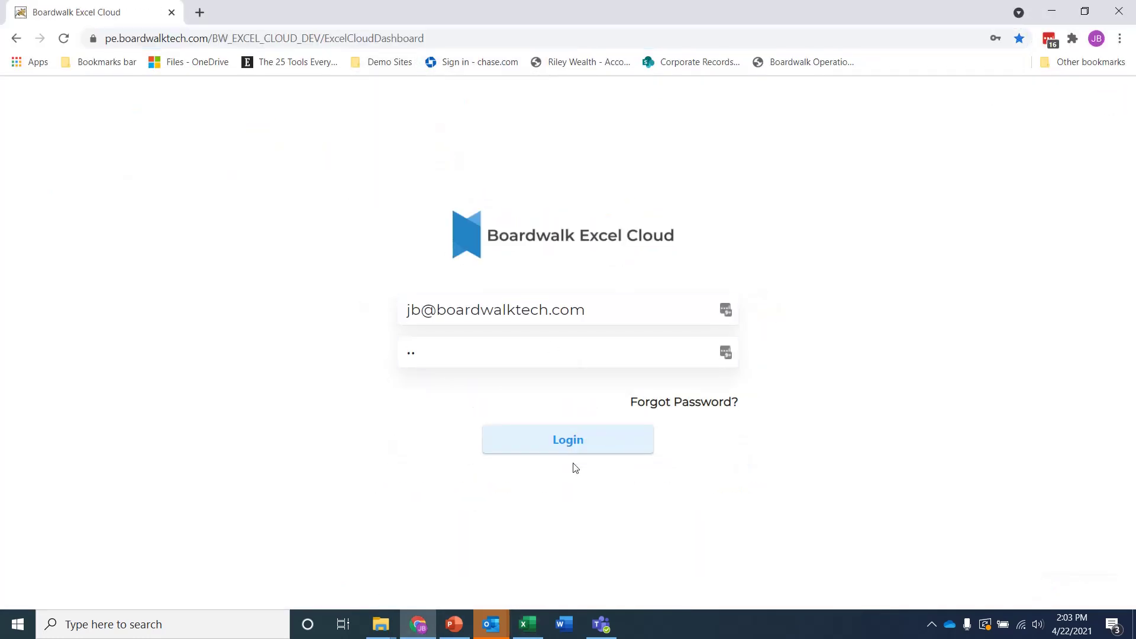
left_click(569, 442)
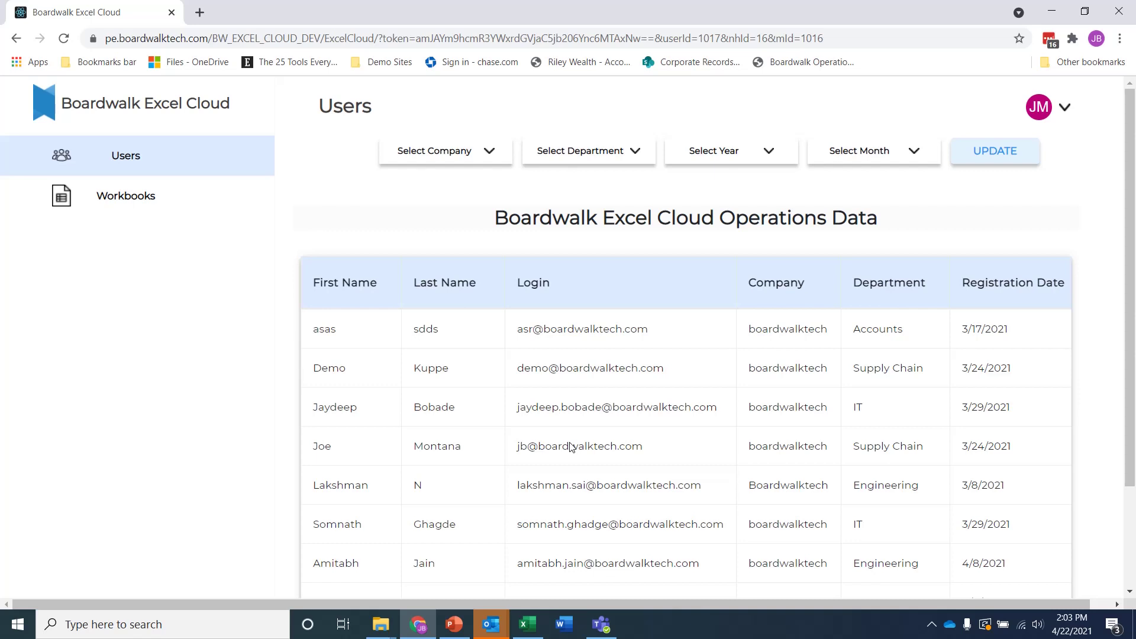
Review the Select Company and Select Department filter options, then cancel without applying any
left_click(489, 151)
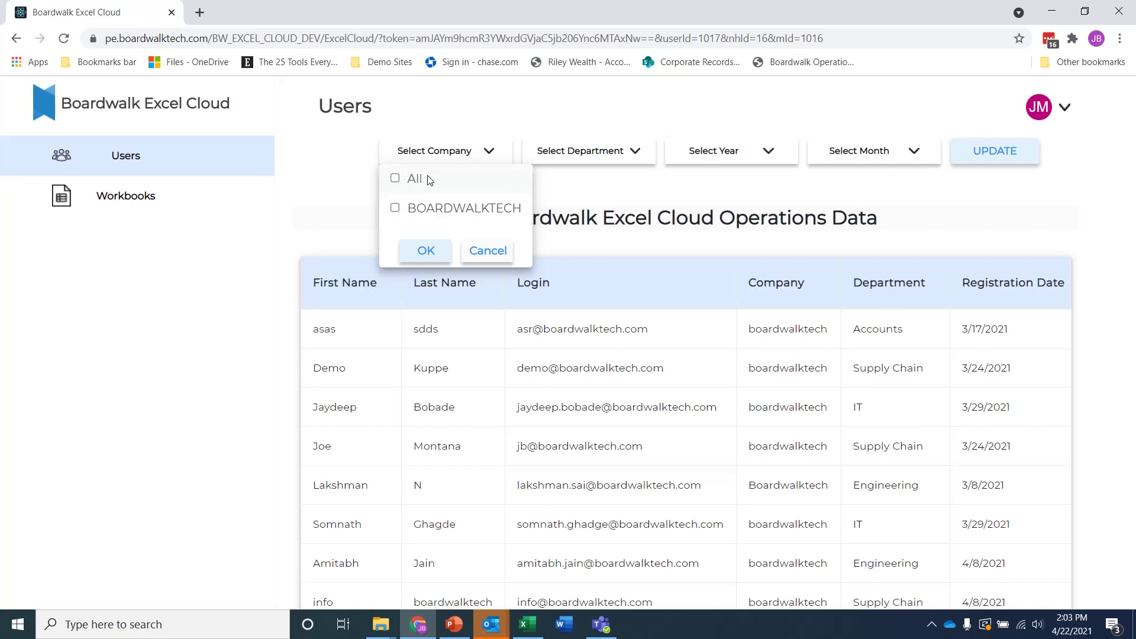
left_click(609, 166)
left_click(628, 155)
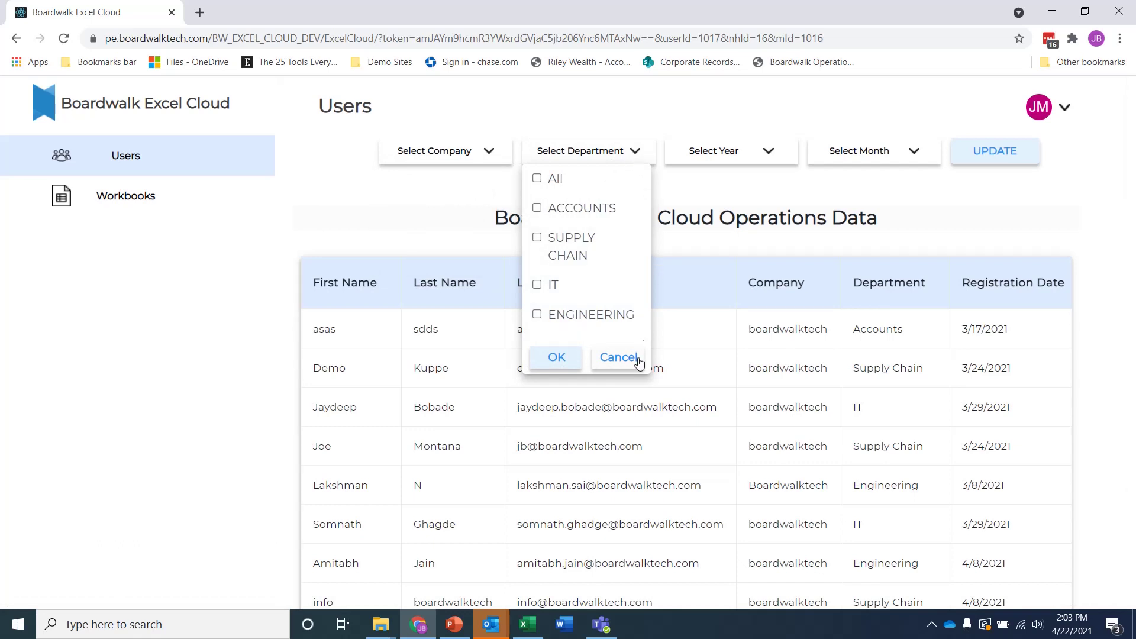
left_click(617, 359)
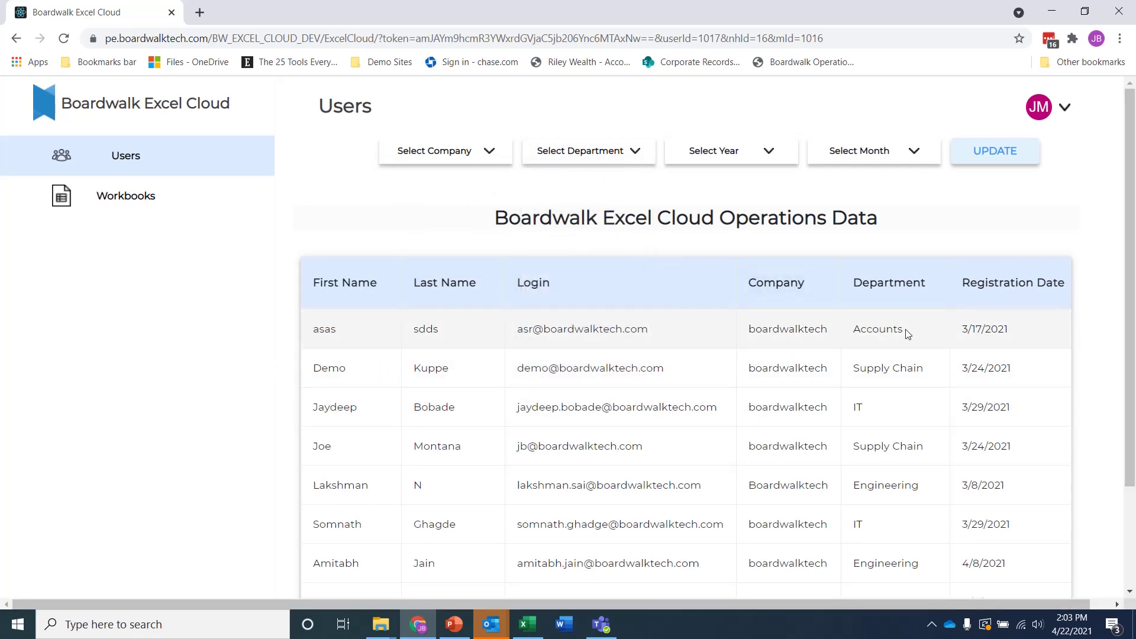
Scroll the Users list, then open the Workbooks overview from the left sidebar
scroll(936, 425, "down", 1)
scroll(937, 426, "down", 2)
scroll(937, 425, "up", 3)
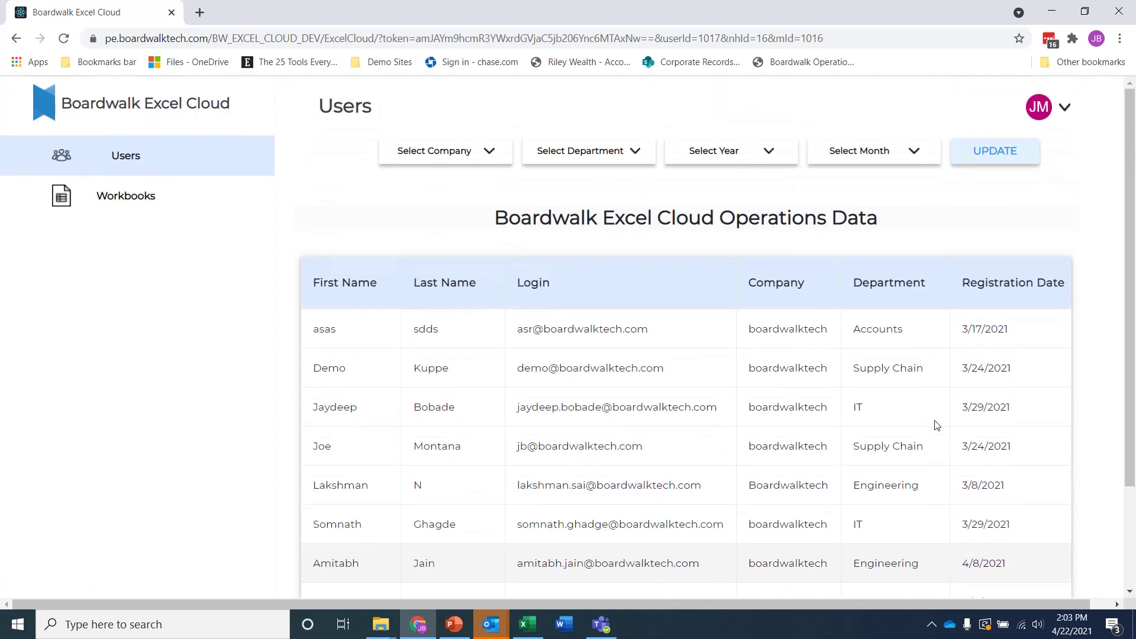
left_click(124, 197)
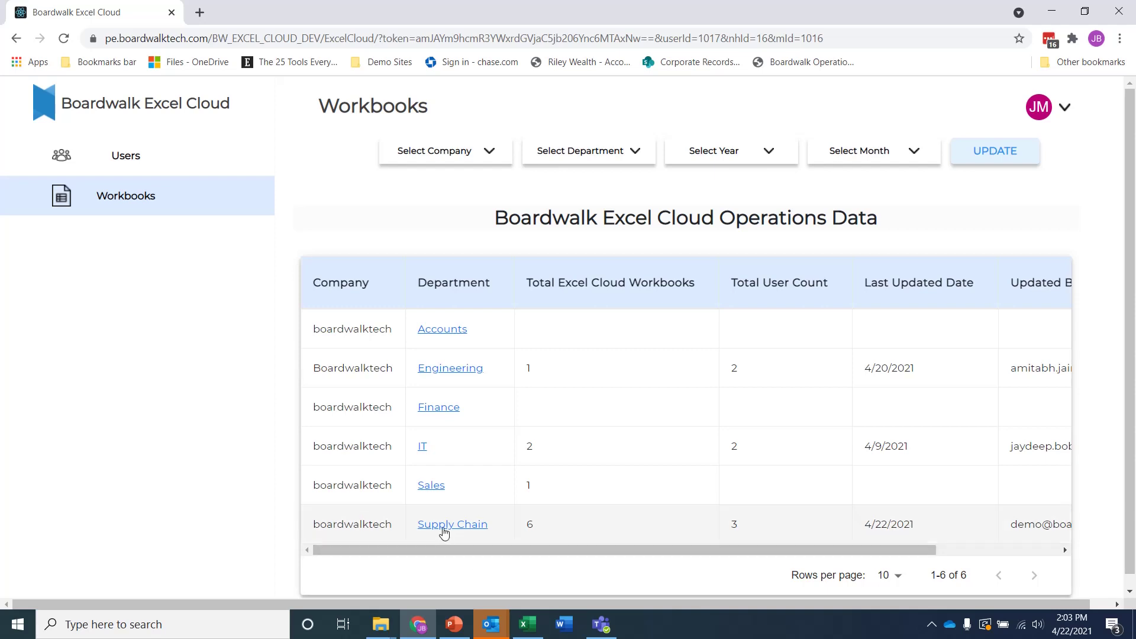
Show the Supply Chain department's six workbooks and scroll to the Inventory Analysis Apr 21 row
left_click(444, 531)
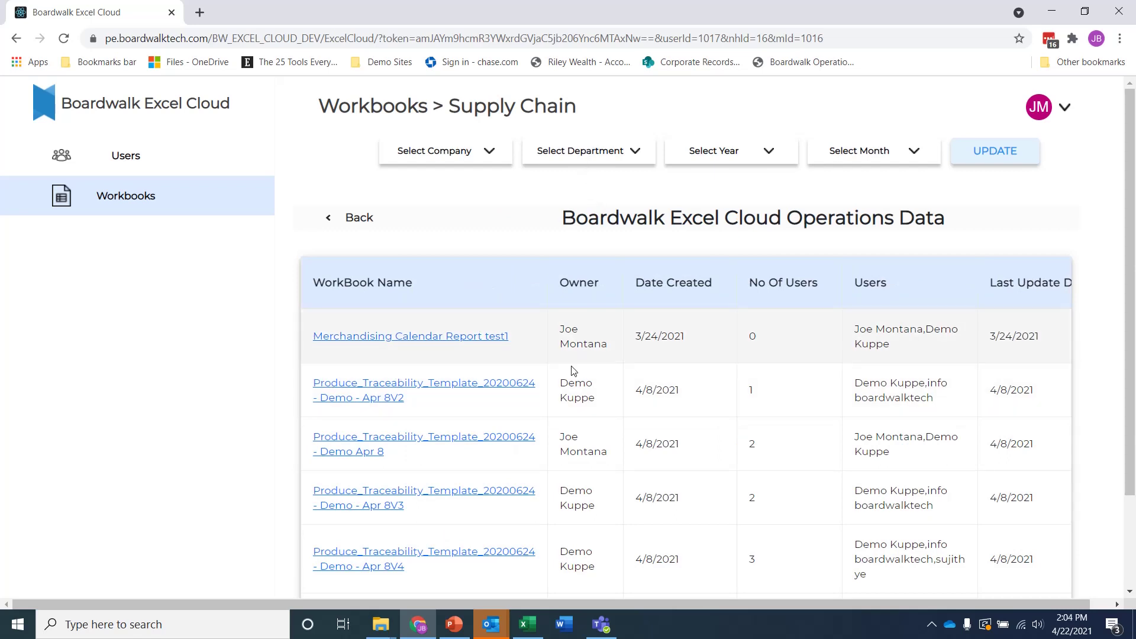
scroll(572, 371, "down", 2)
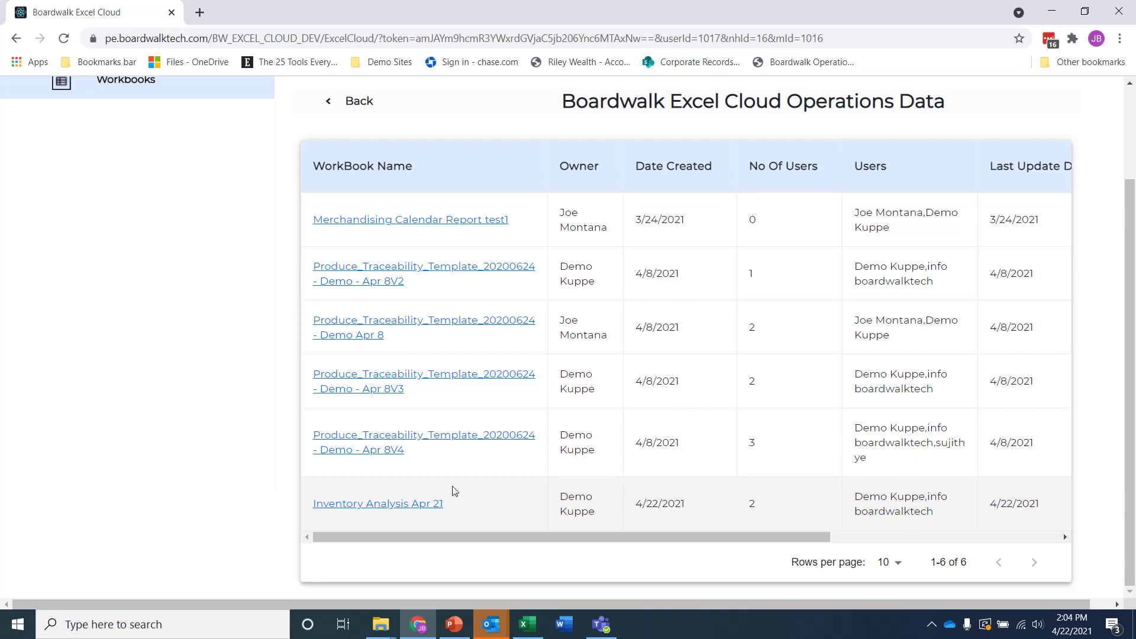
Open Inventory Analysis Apr 21's details and scroll the table sideways to reveal more columns
left_click(393, 504)
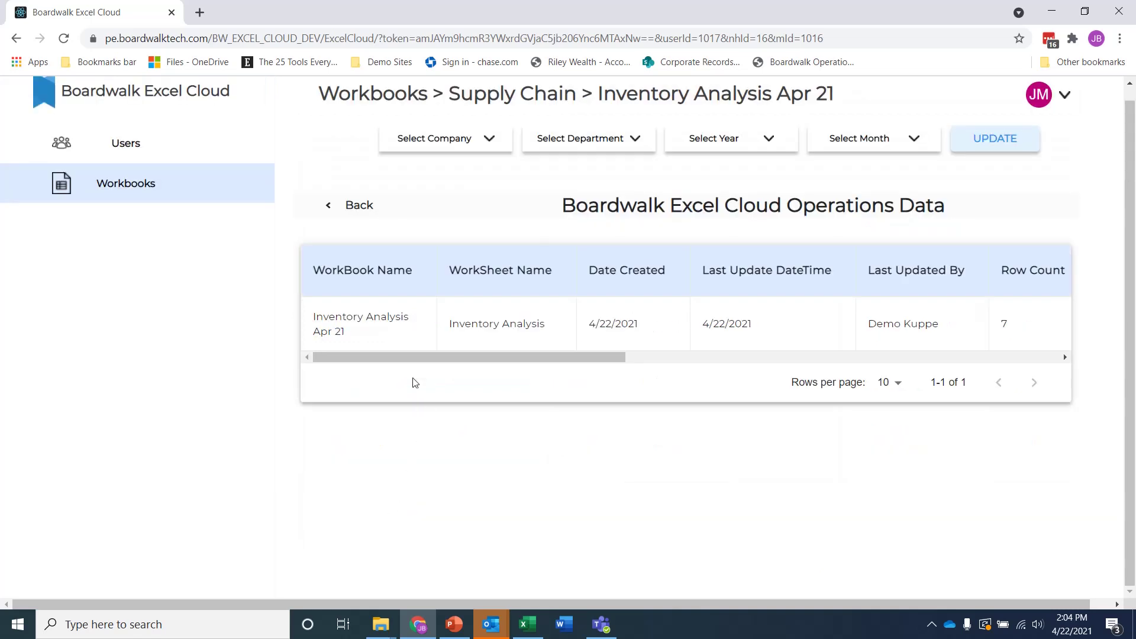
left_click_drag(398, 357, 379, 388)
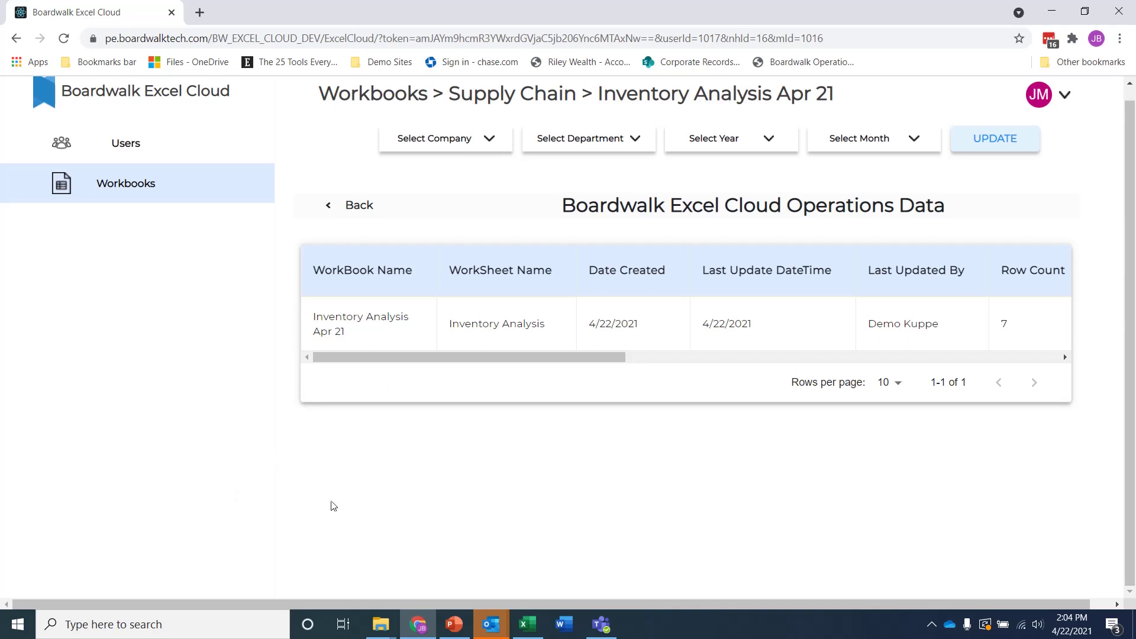